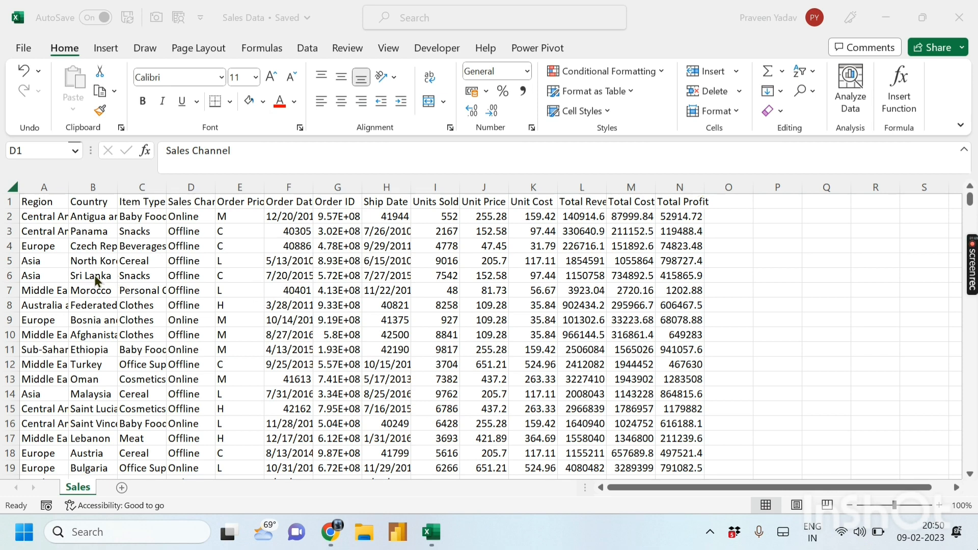
- Review the Region, Sales Channel, Order Priority, Order Date and Order ID cells, then select columns A through N
left_click(36, 255)
left_click(47, 244)
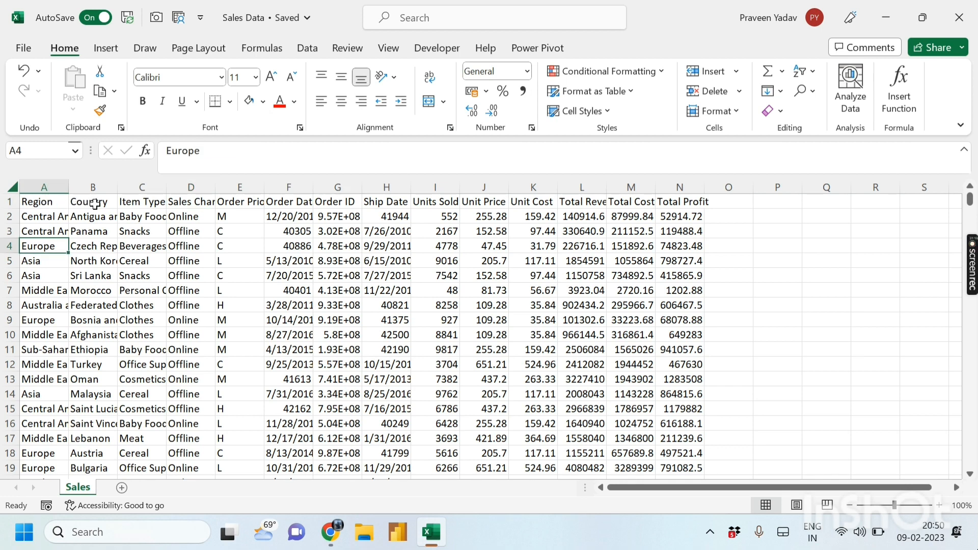
left_click(200, 201)
left_click(225, 203)
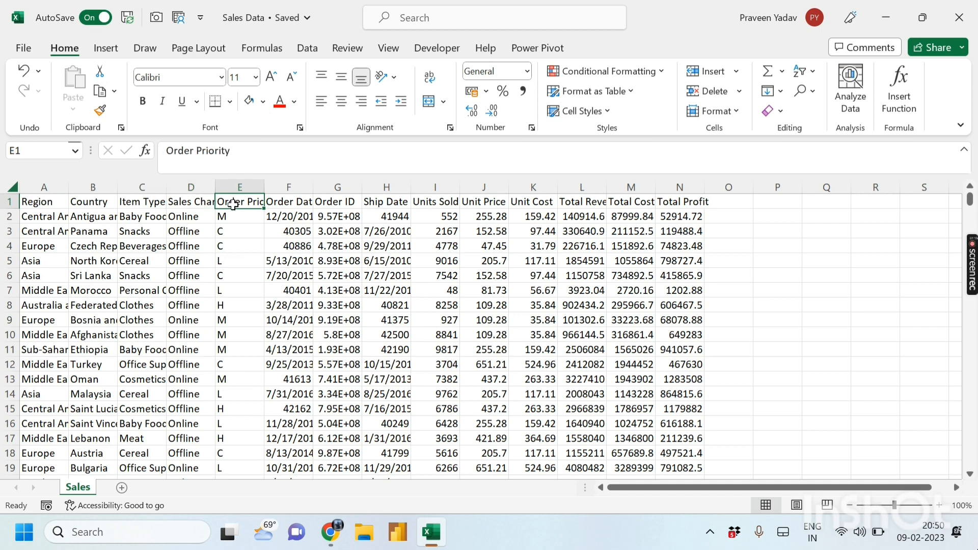
left_click(275, 204)
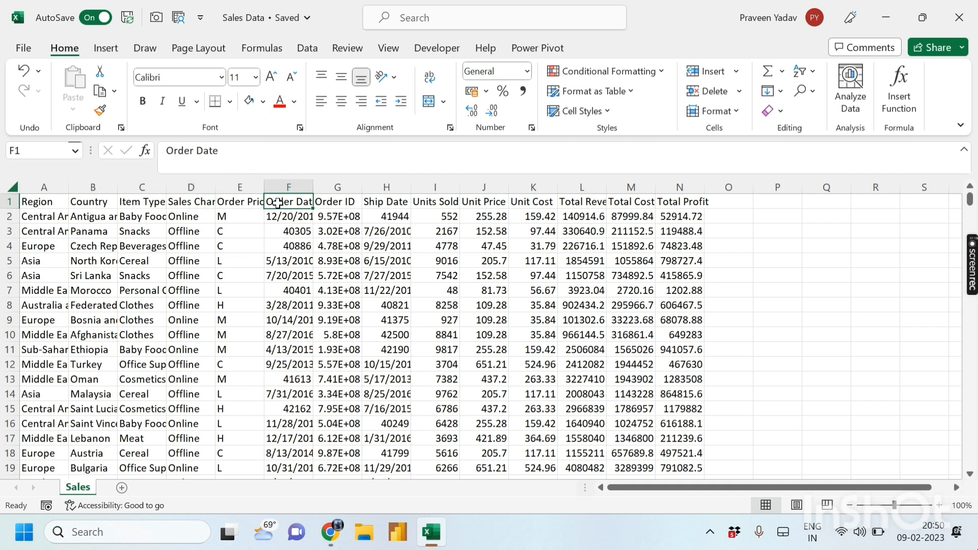
left_click(340, 201)
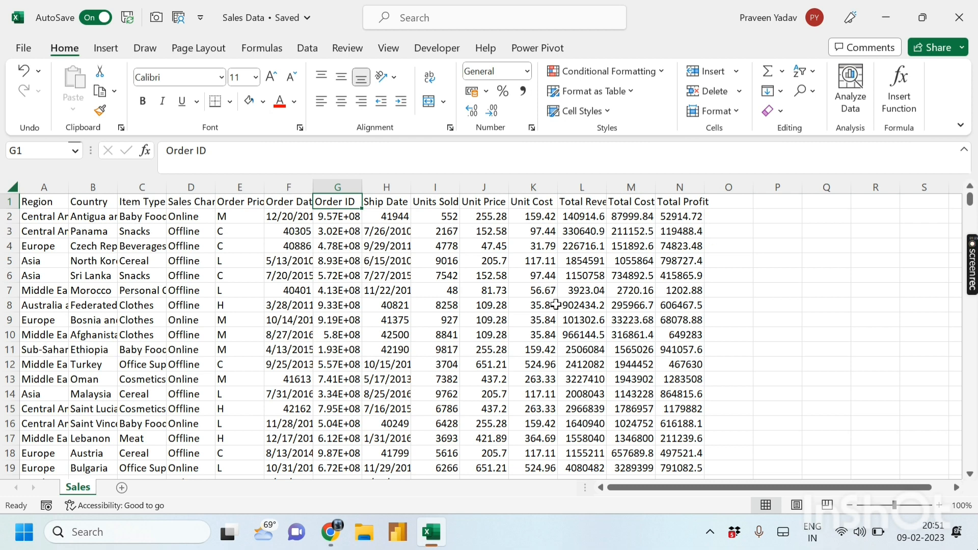
left_click(68, 410)
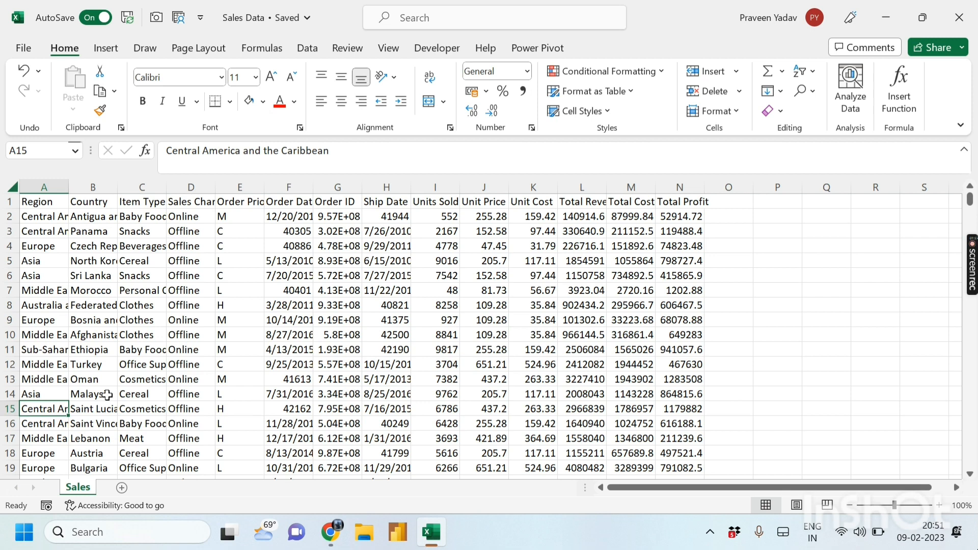
left_click(61, 192)
left_click_drag(61, 192, 665, 196)
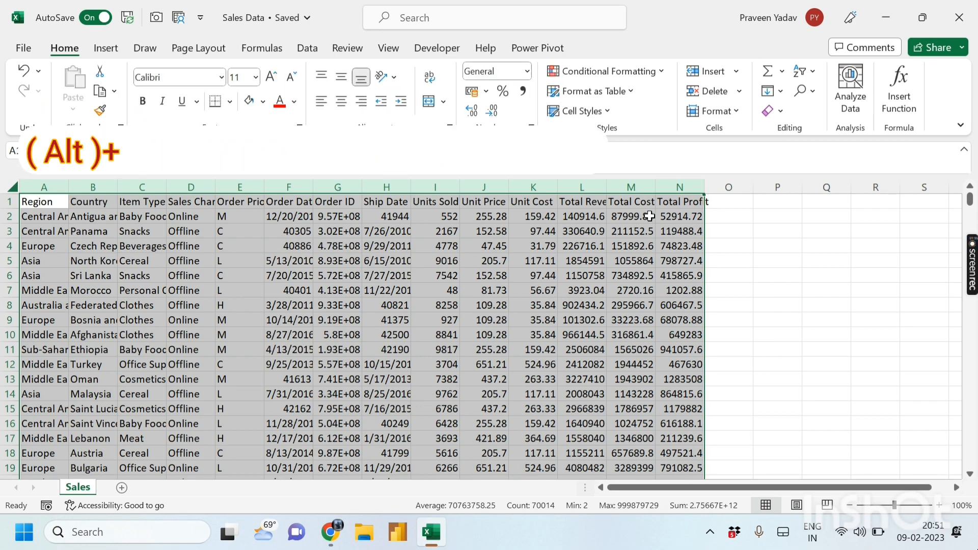
- AutoFit the width of every selected column to its contents
left_click(735, 111)
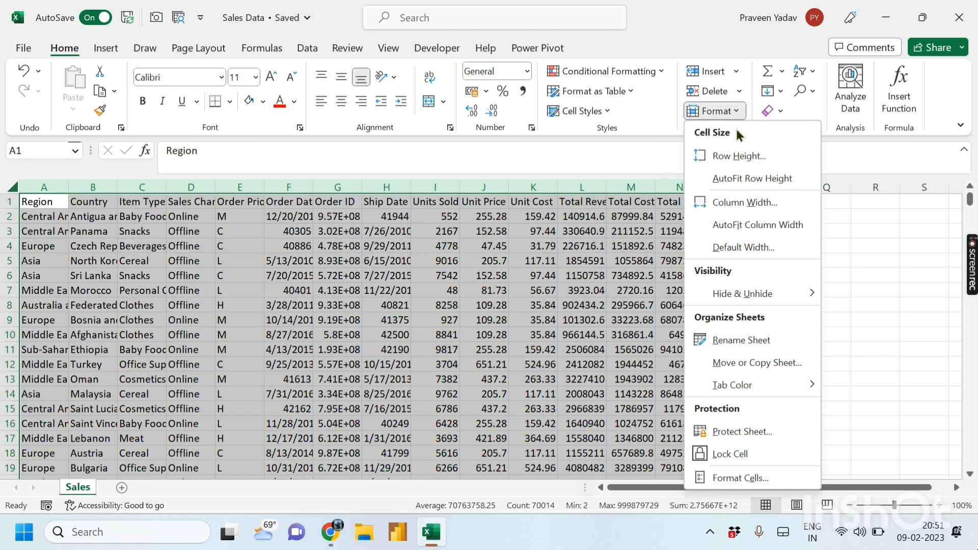
left_click(741, 228)
left_click(741, 229)
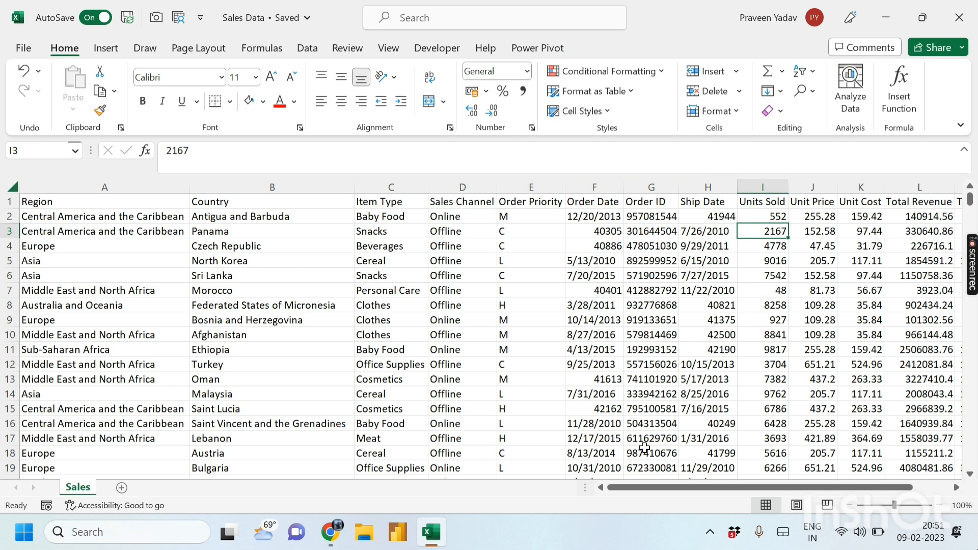
mouse_move(636, 488)
left_mouse_down()
mouse_move(656, 490)
mouse_move(632, 489)
left_mouse_up()
- Make the header row, Region through Total Profit, bold
left_click(43, 202)
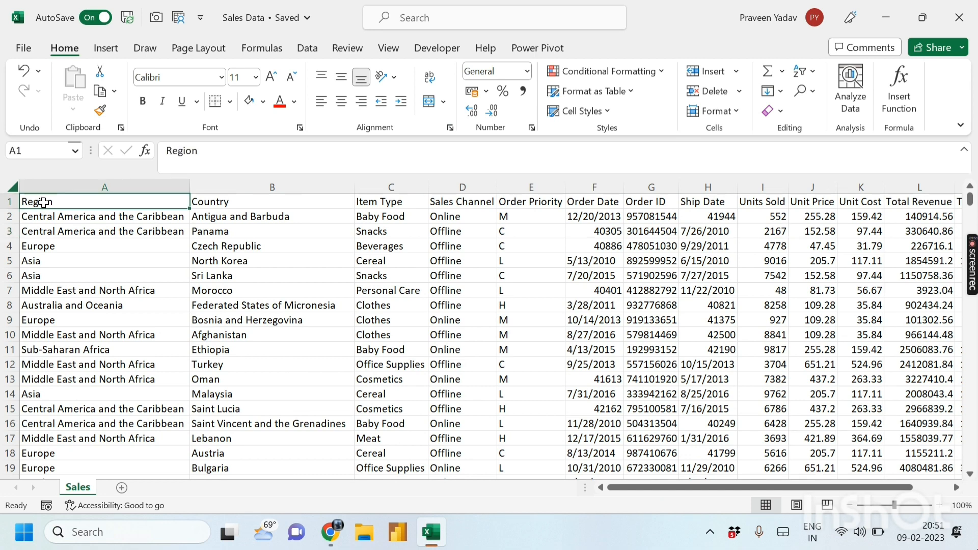
key("ctrl+shift+Right")
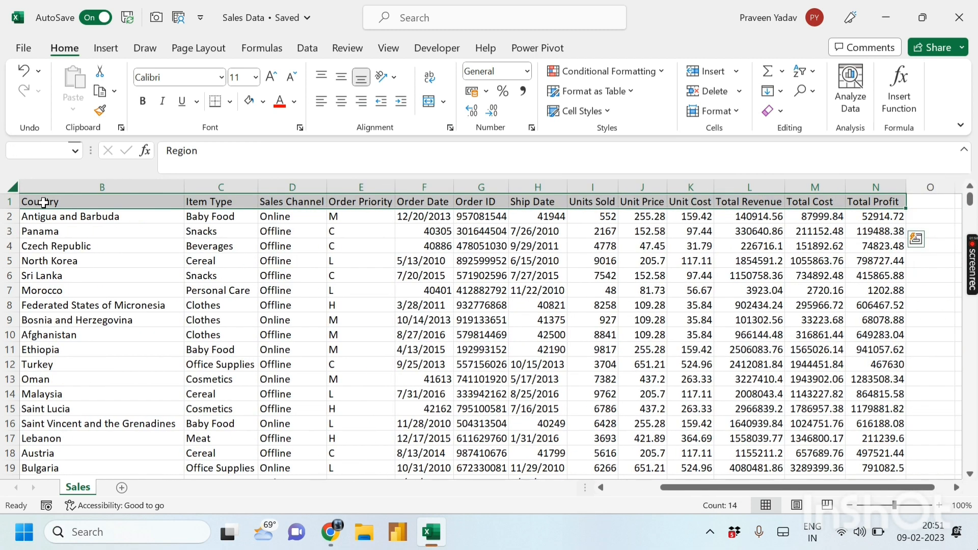
key("ctrl+b")
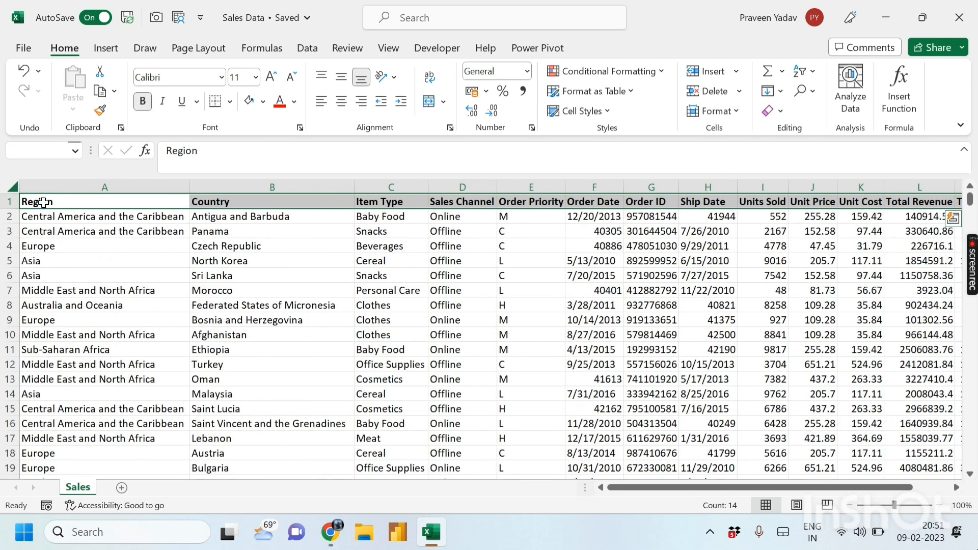
left_click(126, 243)
- Insert three blank rows above the header row
left_click(30, 204)
key("ctrl+shift+Right")
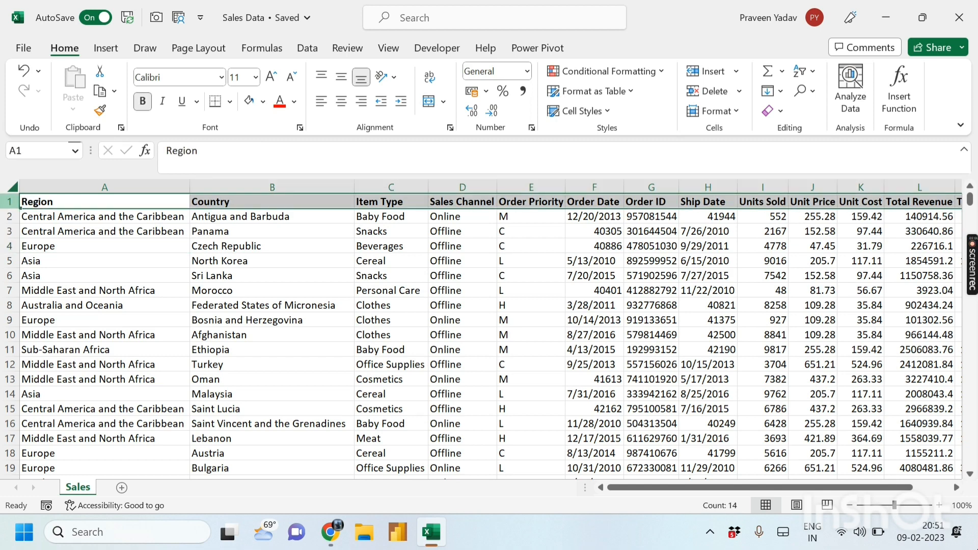
key("ctrl+shift+plus")
key("ctrl+shift+plus")
key("ctrl+shift+plus")
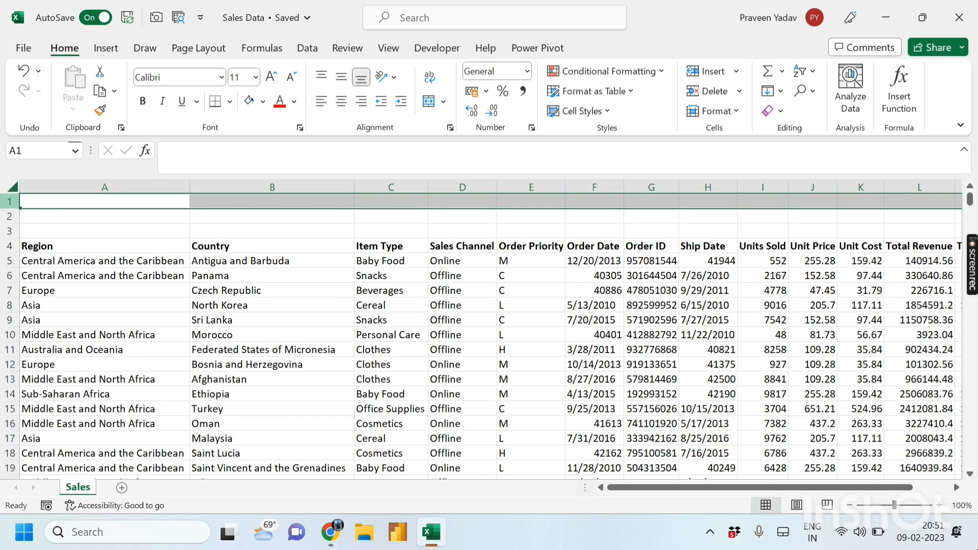
left_click(52, 231)
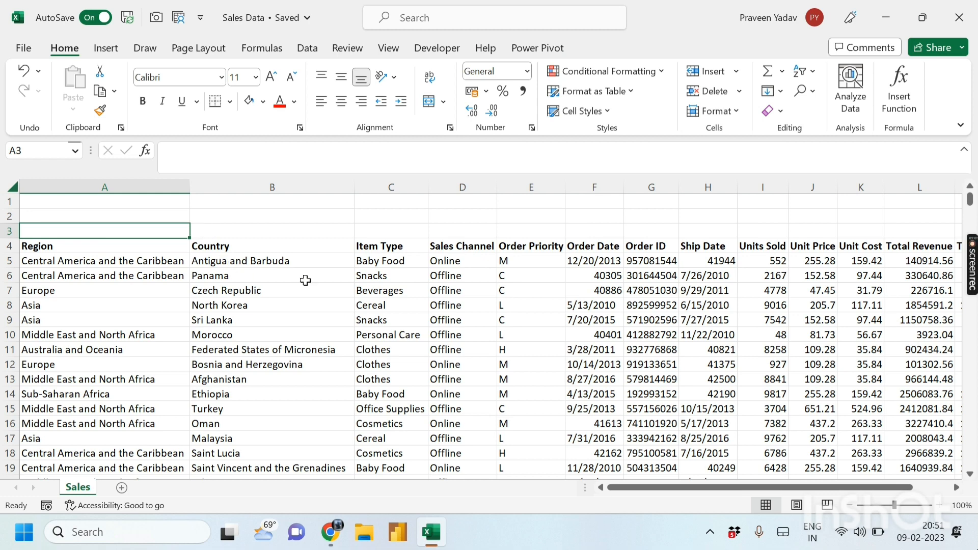
left_click(445, 290)
- Inspect the Order Date cells F5 to F11, noting which hold serial numbers
left_click(518, 287)
left_click(601, 264)
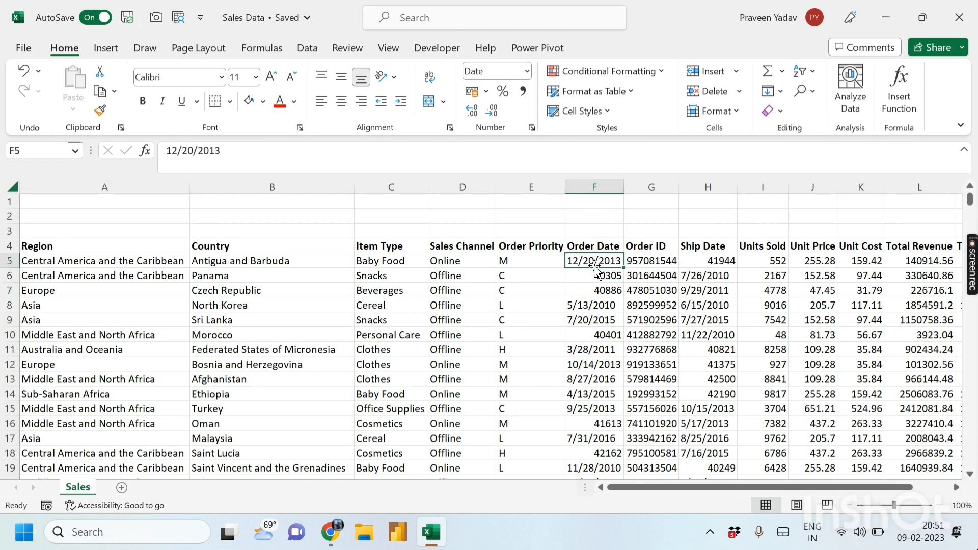
left_click(594, 304)
left_click(602, 291)
left_click(605, 274)
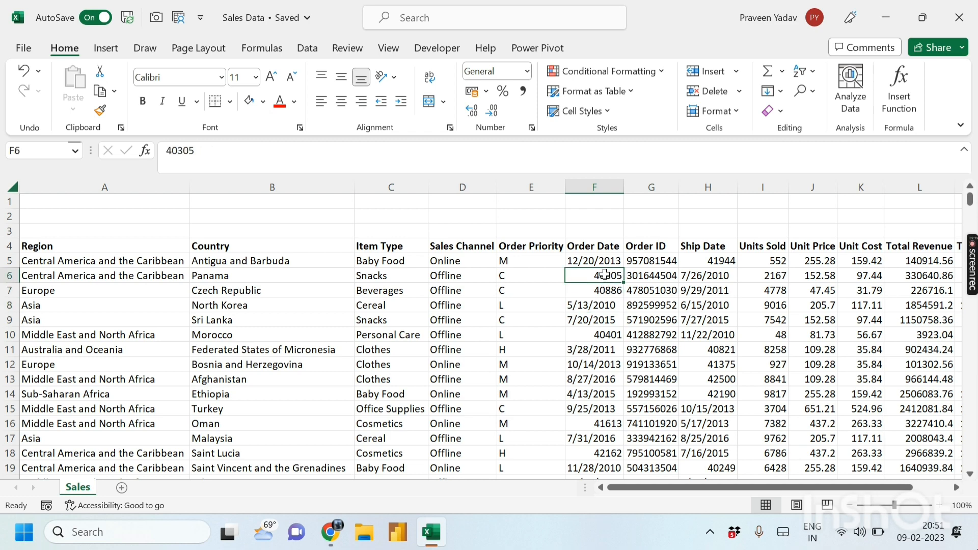
left_click(601, 346)
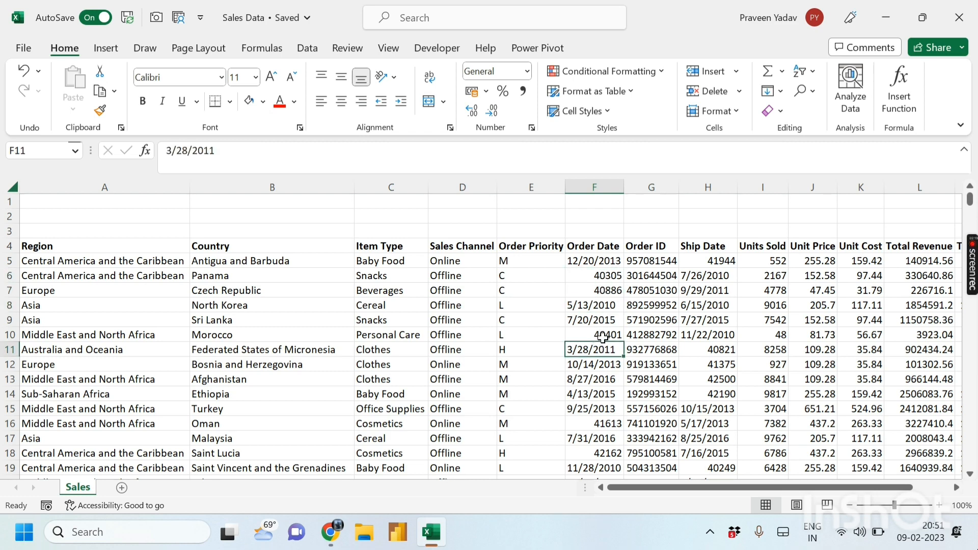
left_click(602, 336)
left_click(608, 293)
left_click(606, 276)
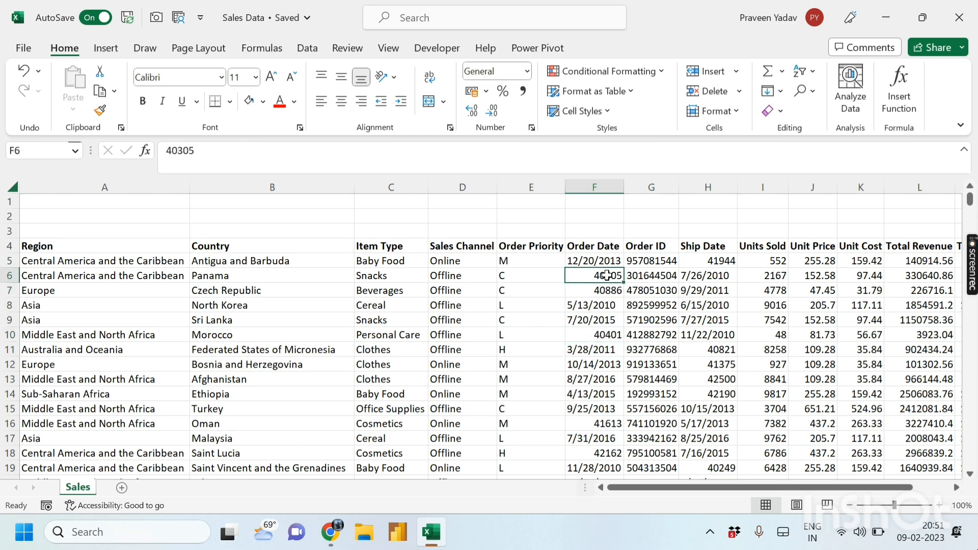
- Apply the Short Date number format to the Order Date column and check the results
left_click(606, 179)
left_click(527, 71)
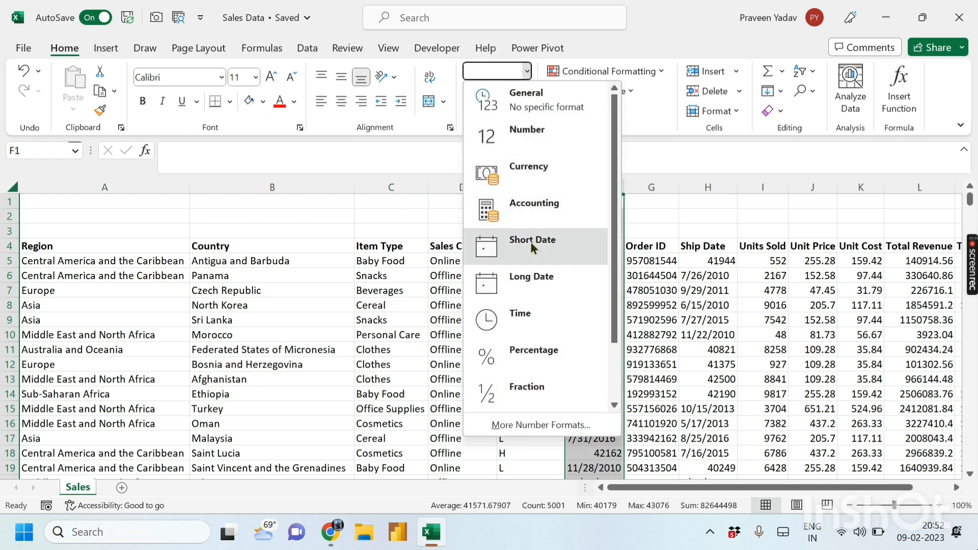
left_click(530, 243)
left_click(595, 305)
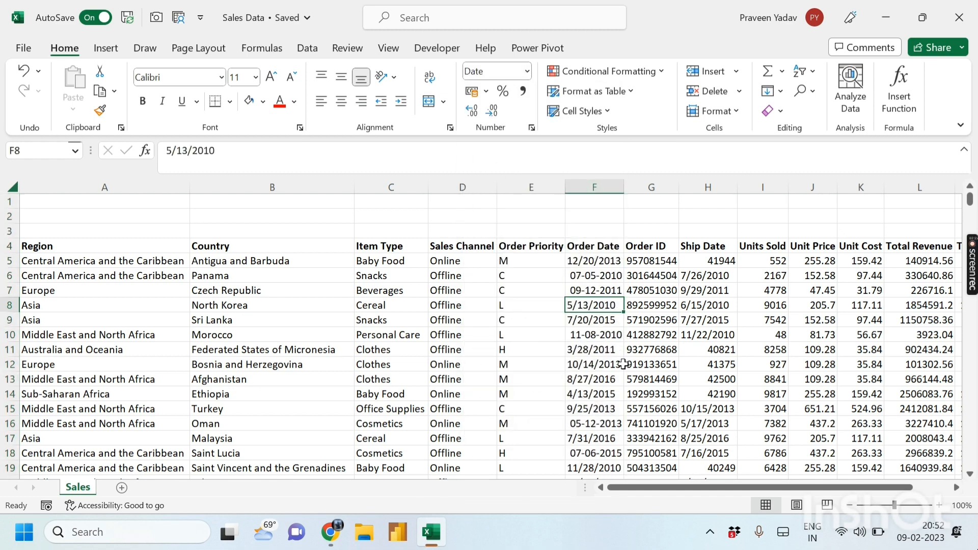
left_click(603, 355)
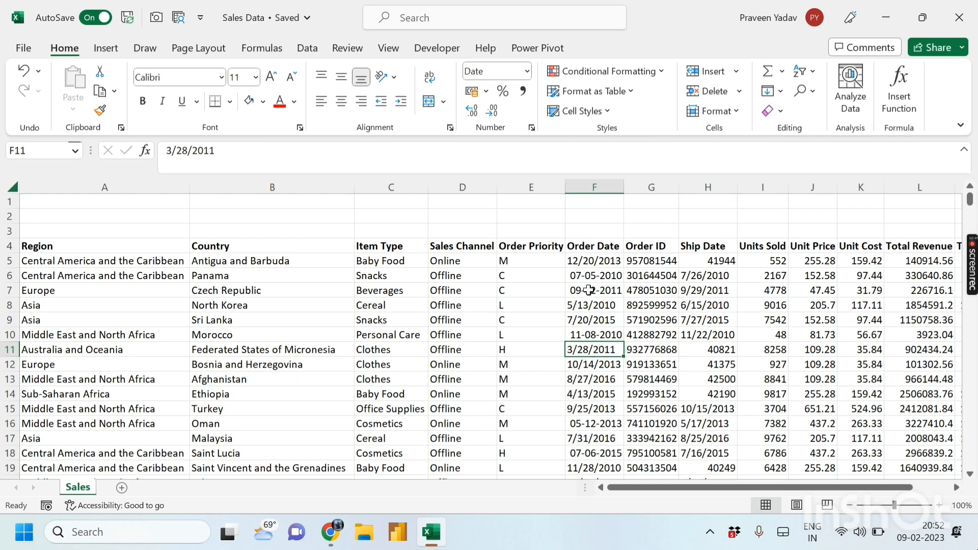
left_click(594, 187)
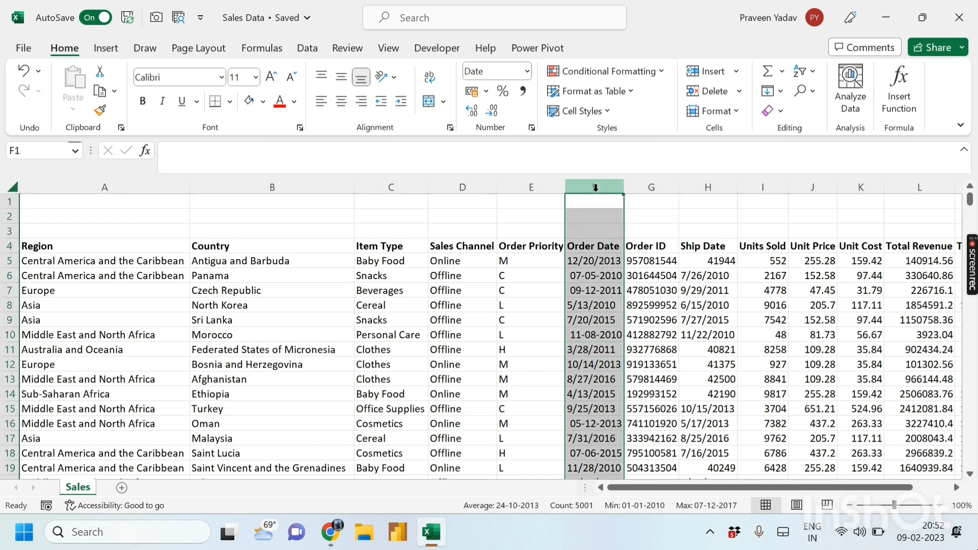
- Give column F the custom format dd-mm-yyyy in Format Cells, then reselect the column
left_click(527, 72)
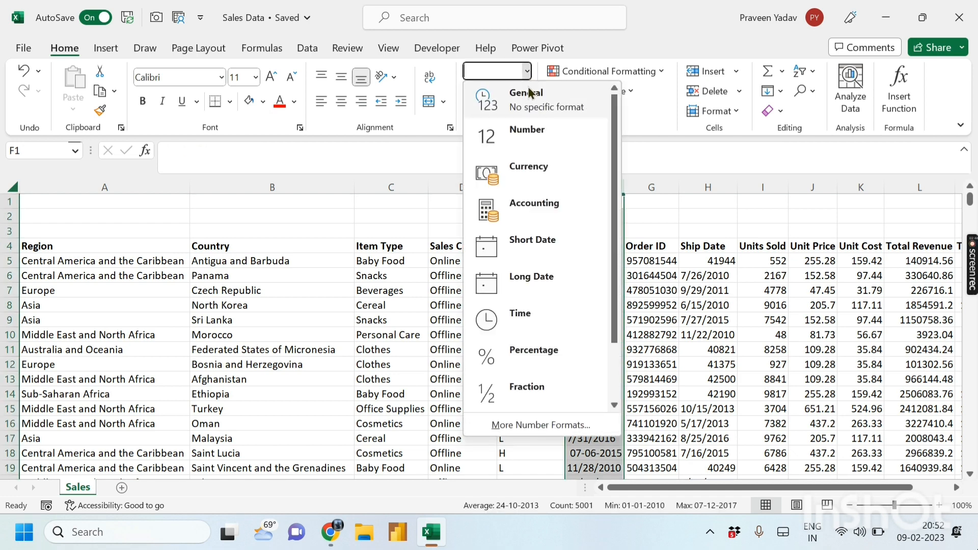
left_click(489, 424)
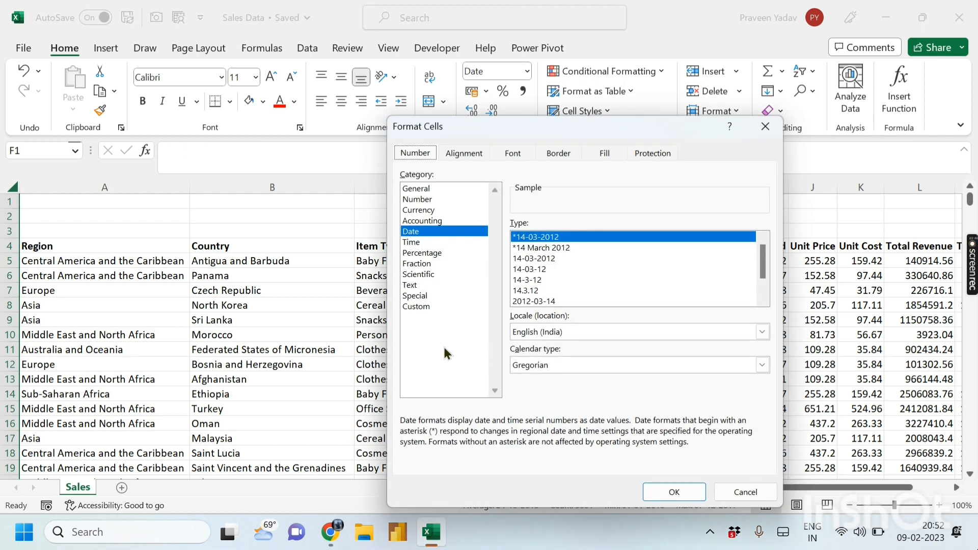
left_click(418, 307)
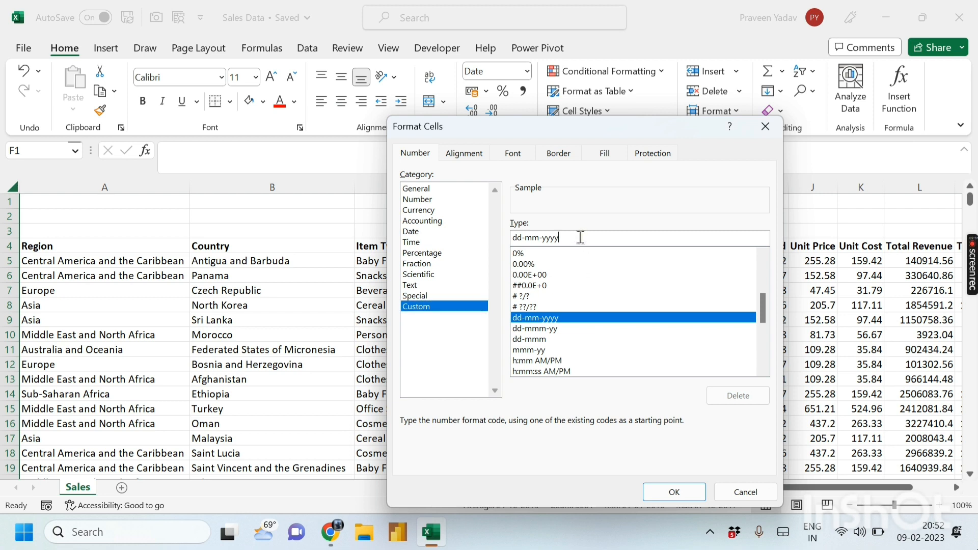
left_click_drag(577, 239, 469, 231)
key("BackSpace")
type("dd")
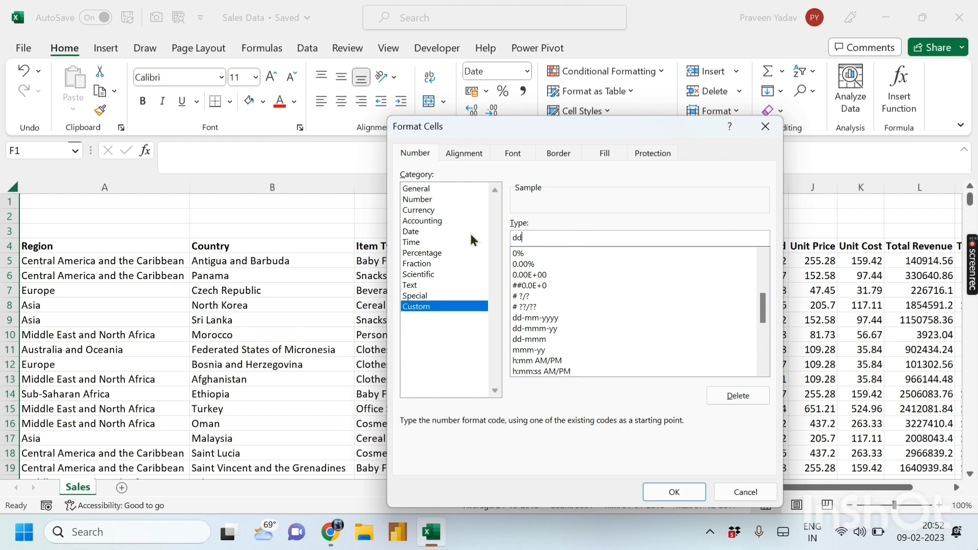
type("-mm-yyyy")
left_click(673, 491)
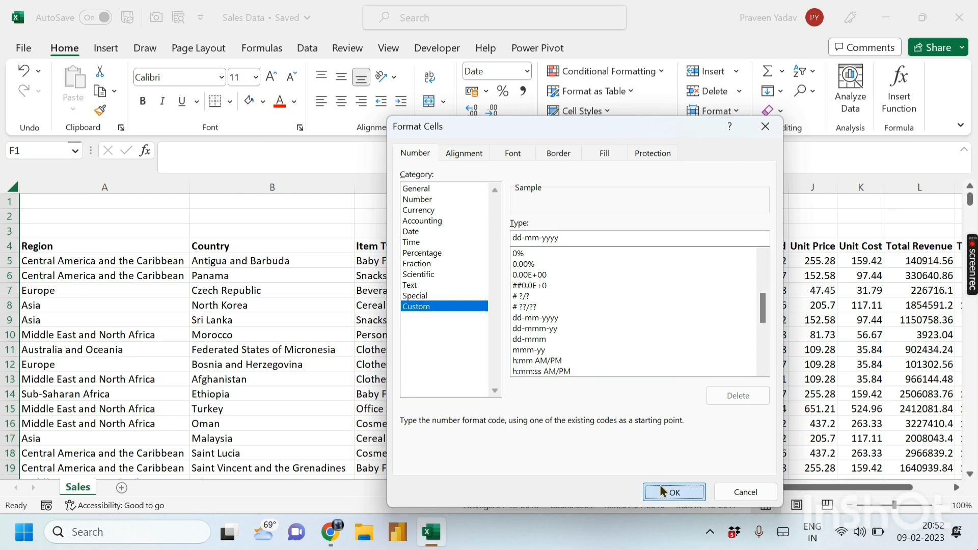
left_click(592, 304)
left_click(606, 262)
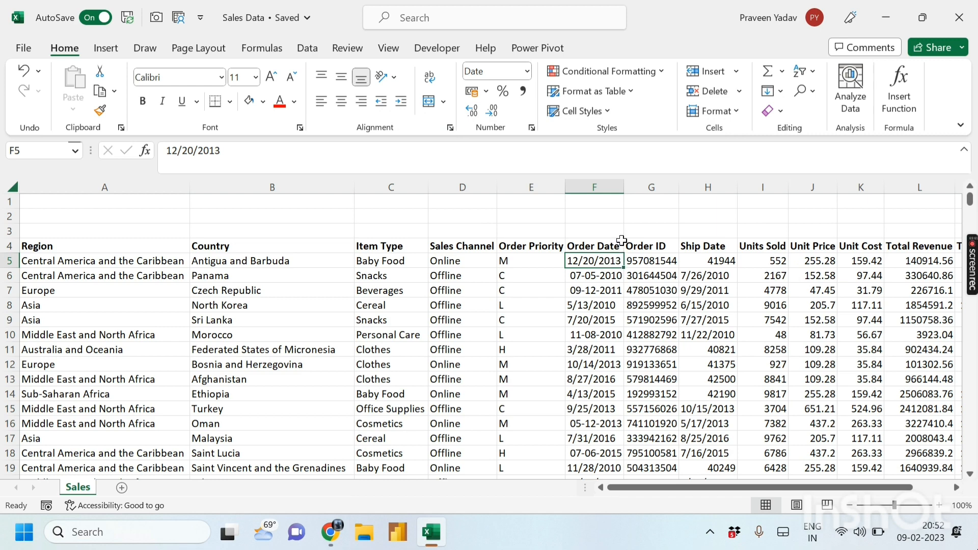
left_click(606, 185)
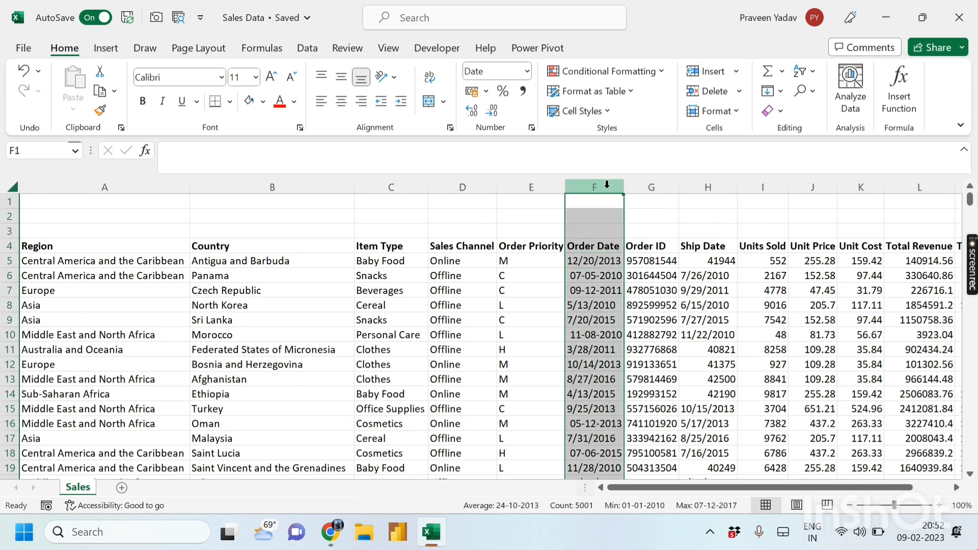
- Run Text to Columns on the Order Date column, converting it as DMY dates
left_click(313, 46)
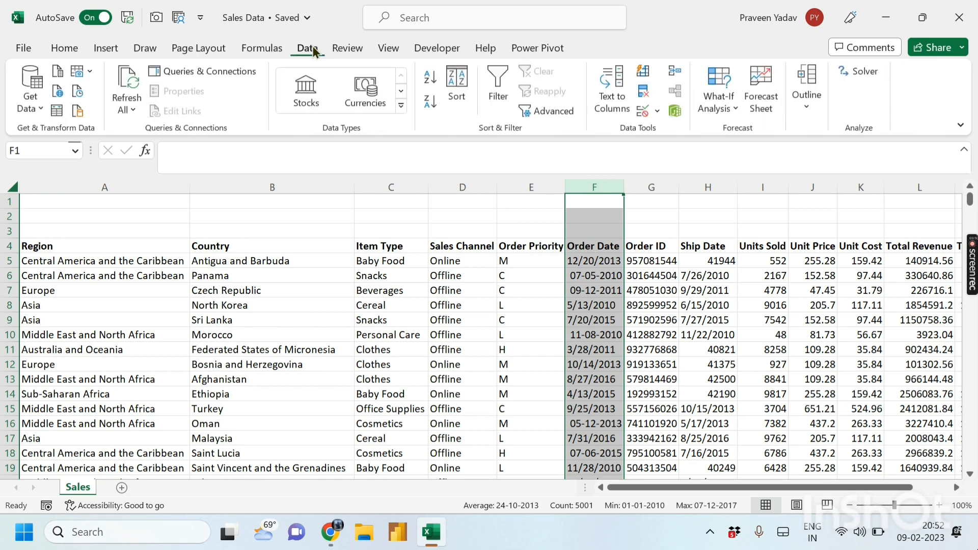
left_click(615, 105)
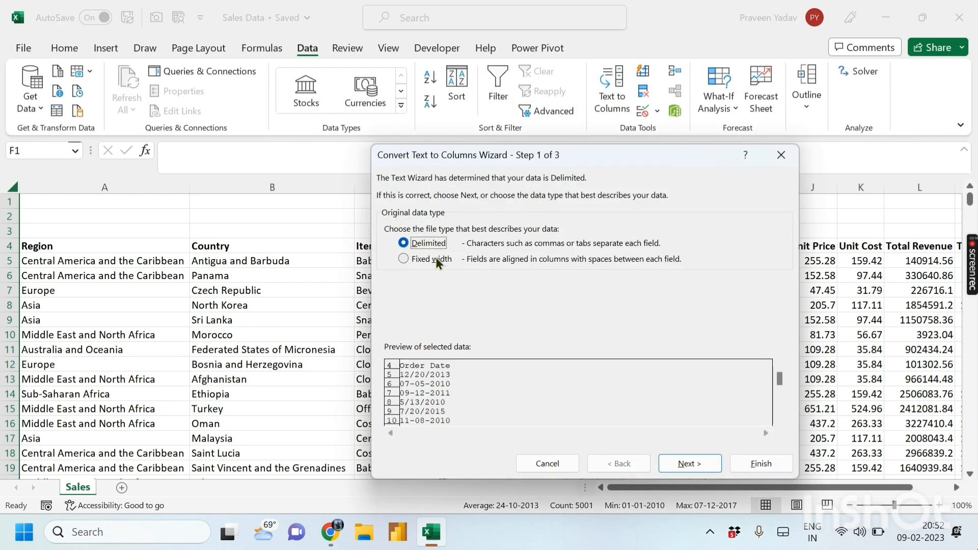
left_click(672, 462)
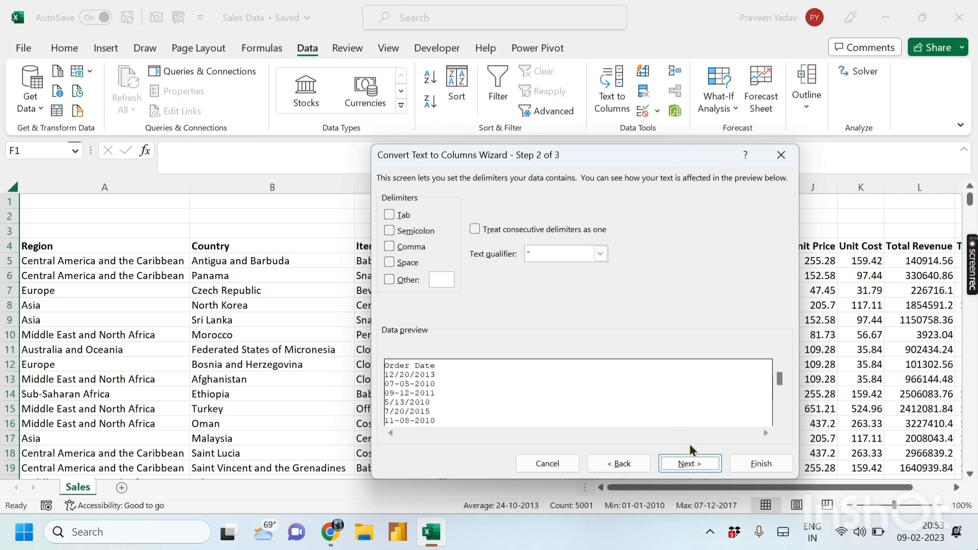
left_click(688, 463)
left_click(389, 245)
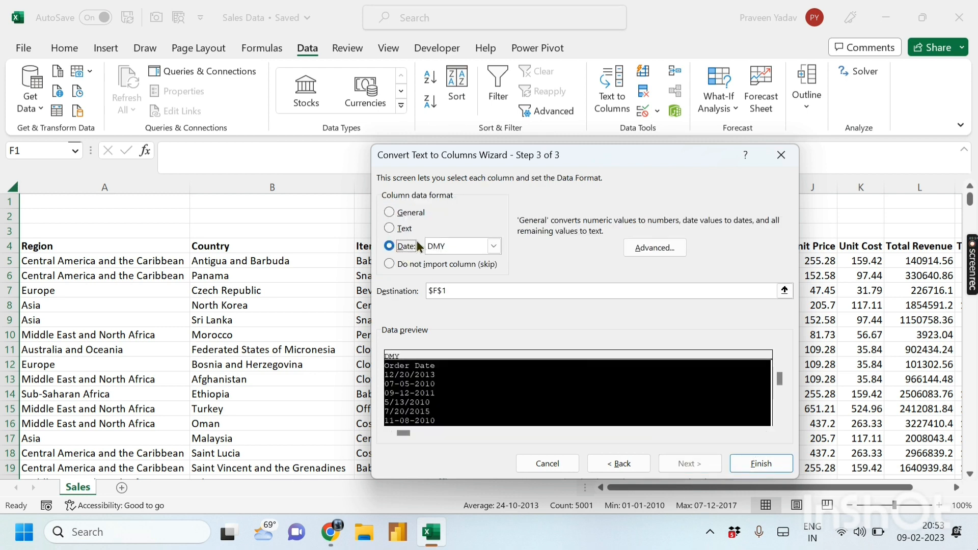
left_click(493, 245)
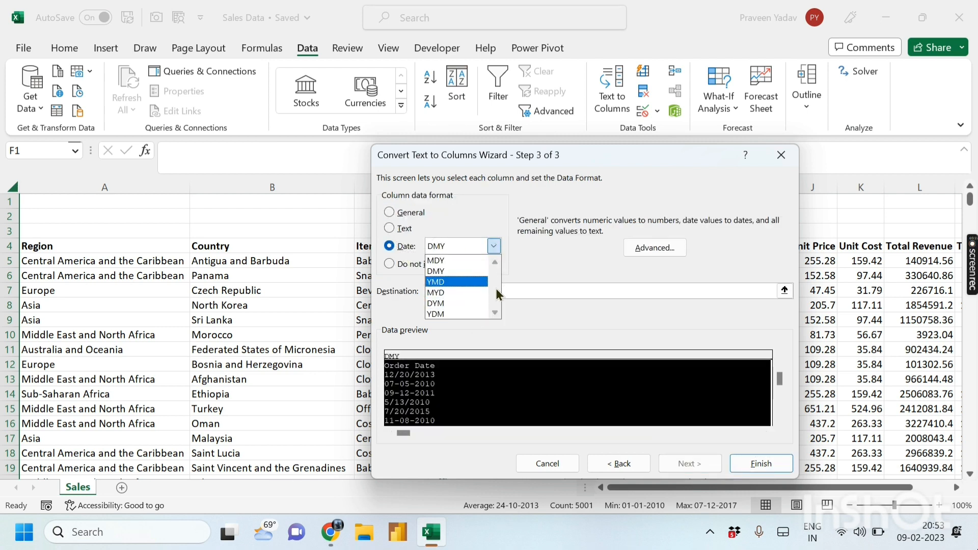
left_click(446, 273)
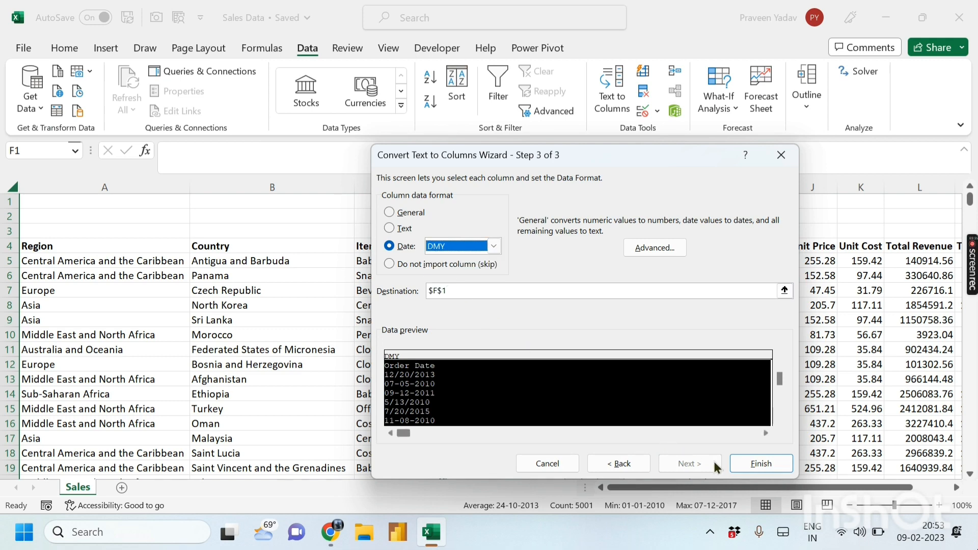
left_click(753, 463)
left_click(594, 291)
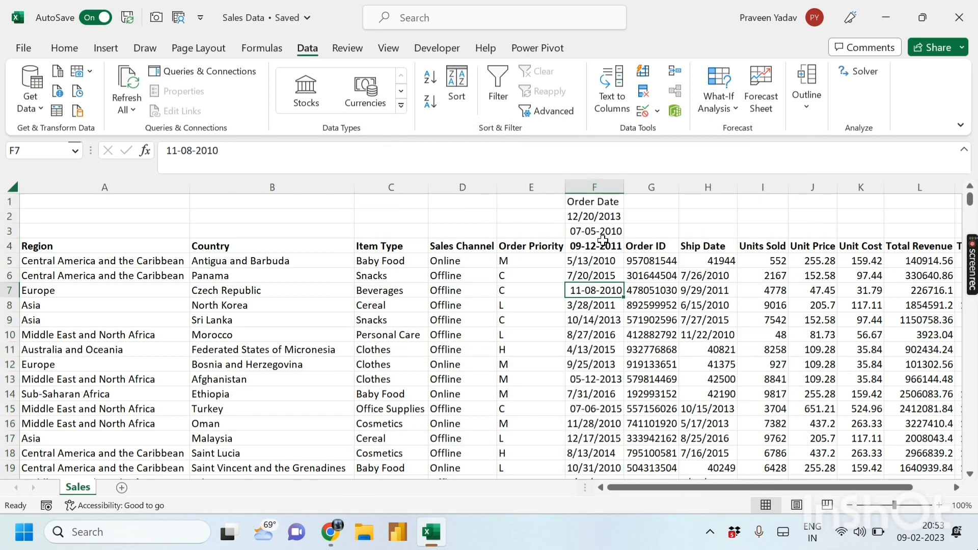
- Undo the conversion and insert a blank column before Order ID
key("ctrl+z")
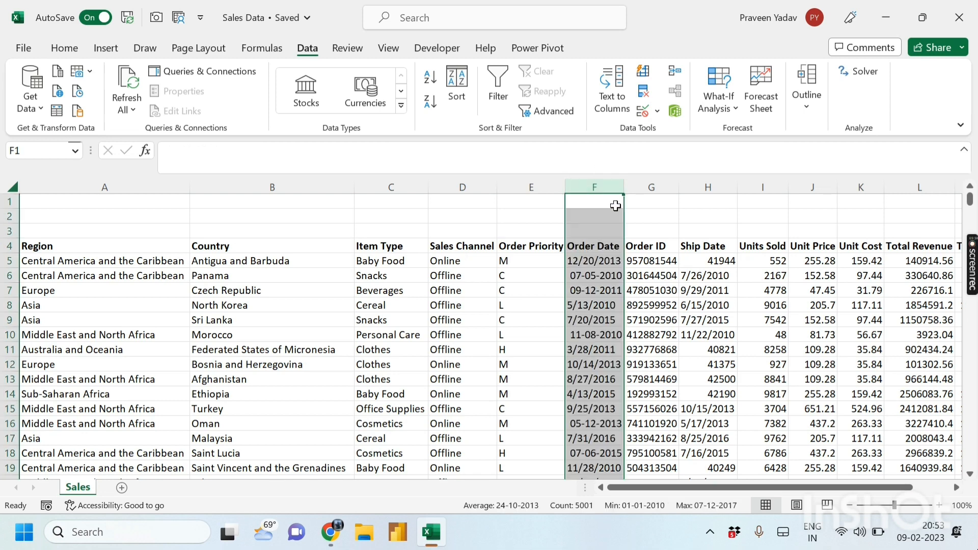
left_click(636, 289)
left_click(651, 185)
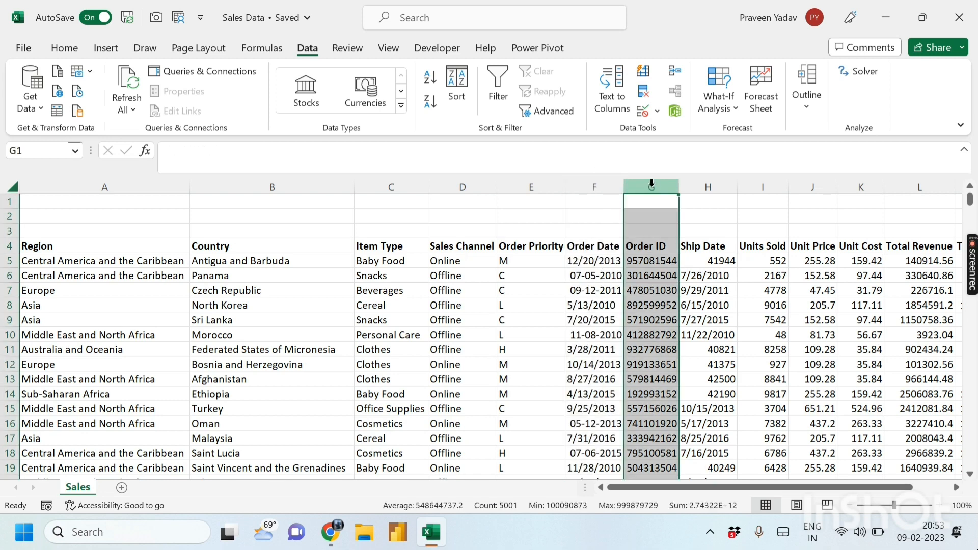
key("ctrl+shift+plus")
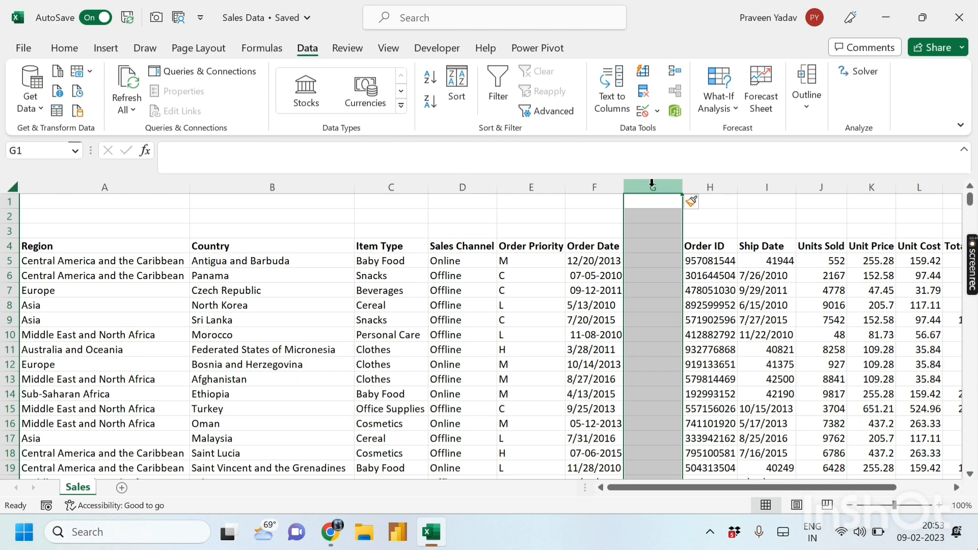
left_click(662, 364)
left_click(641, 260)
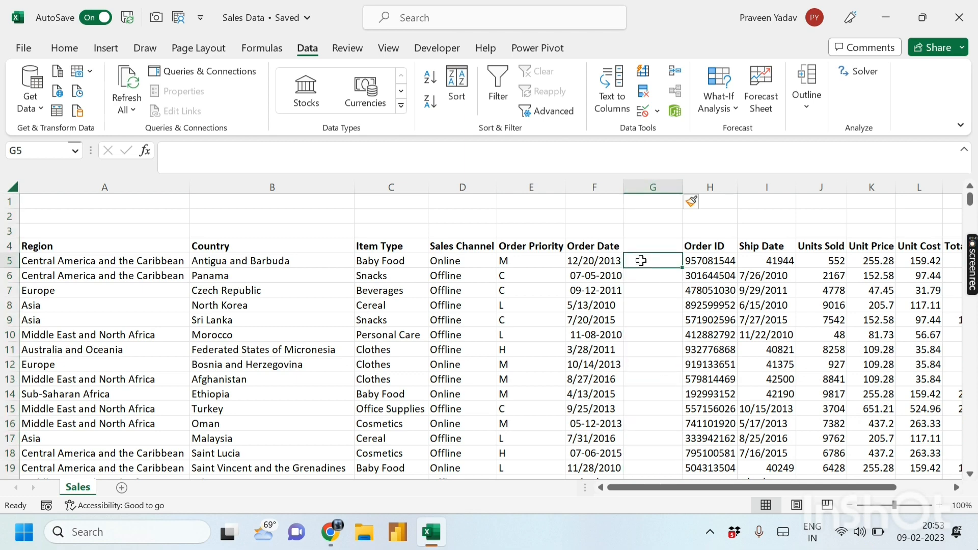
- Enter 20-12-2013 in G5 and fill G6 with 07-05-2010
type("22")
key("BackSpace")
type("0")
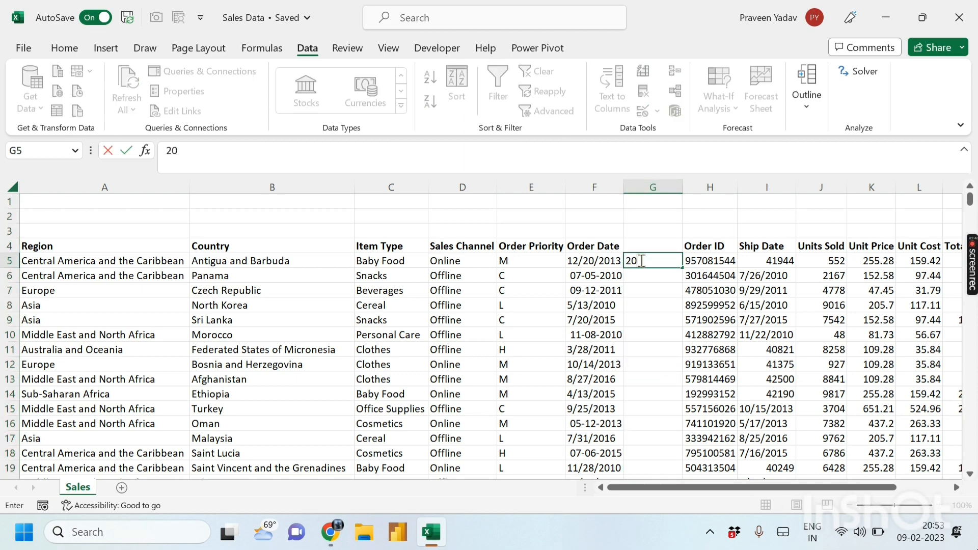
type("-12-2013")
key("Return")
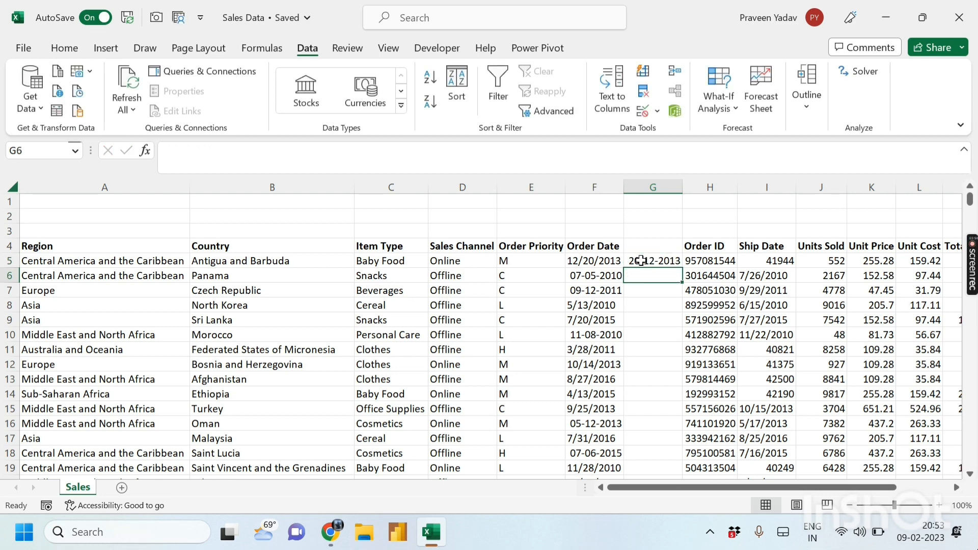
key("ctrl+e")
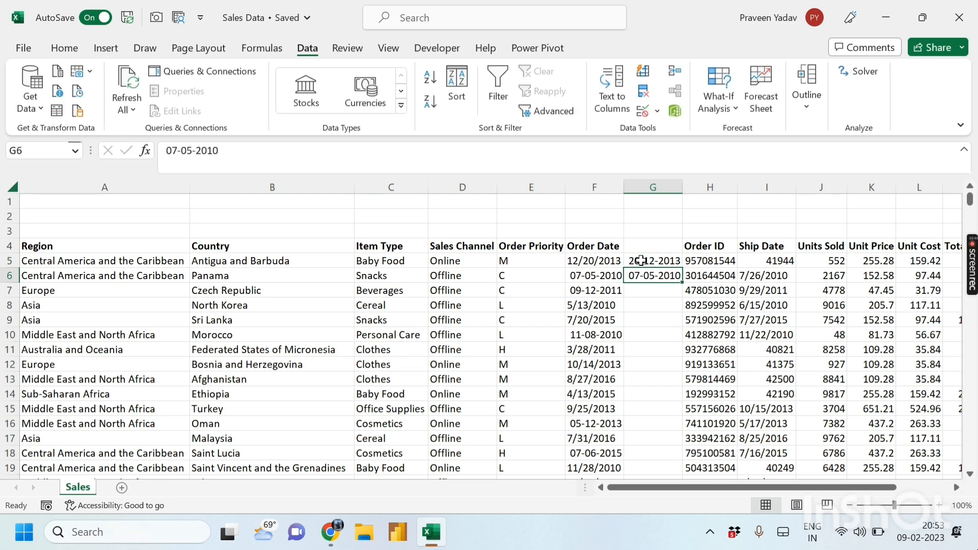
left_click(640, 261)
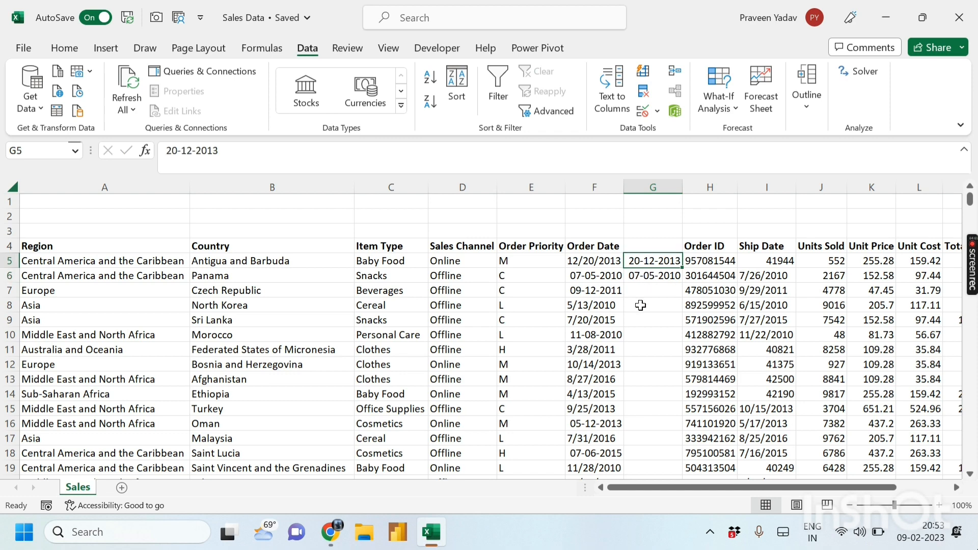
- Select the empty cell G7 below the example dates and switch to the Data tab
left_click(65, 49)
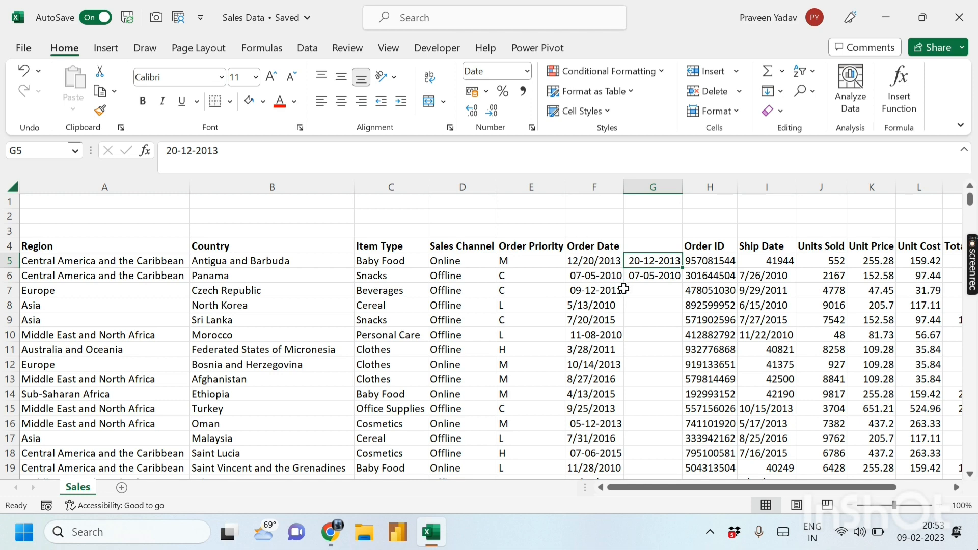
left_click(646, 281)
left_click(647, 288)
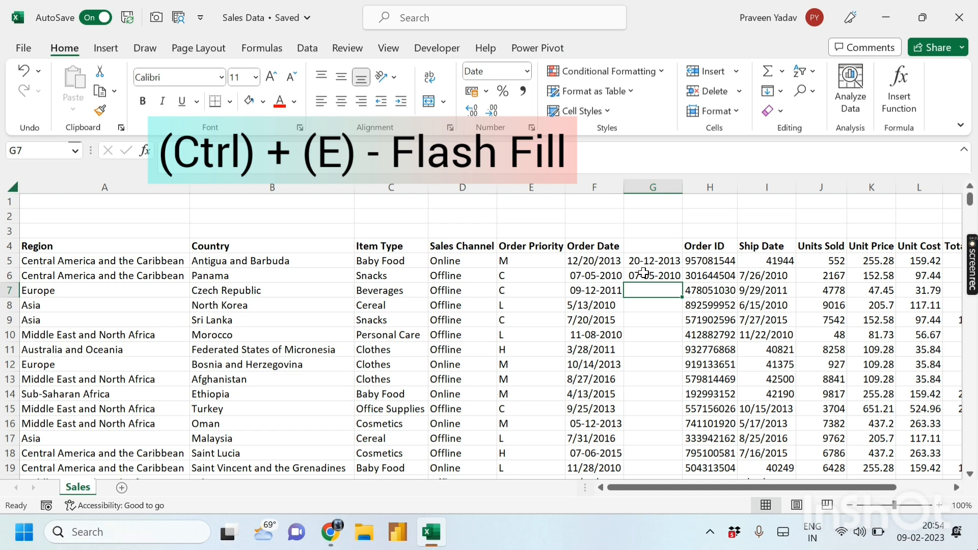
left_click(311, 48)
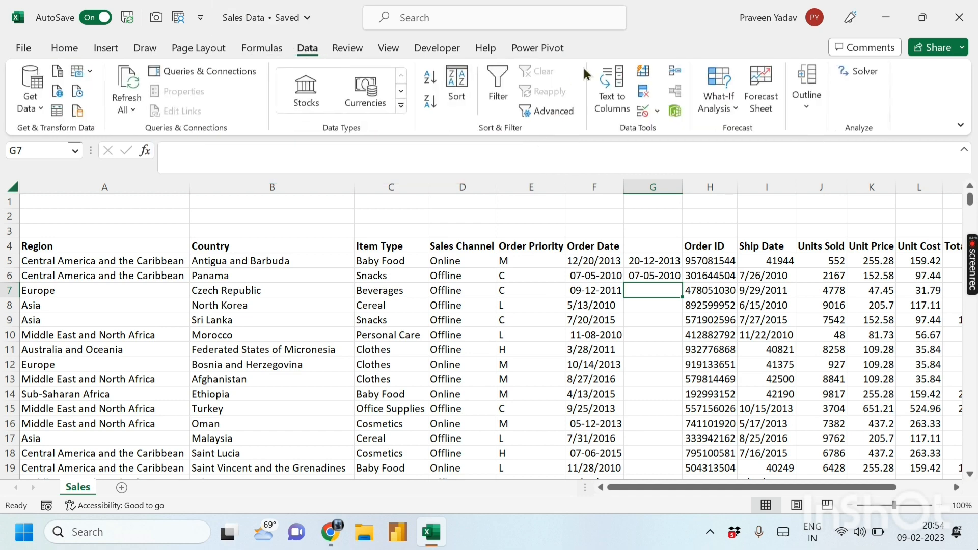
- Flash Fill the new column with day-first dates and review them
left_click(643, 79)
left_click(639, 333)
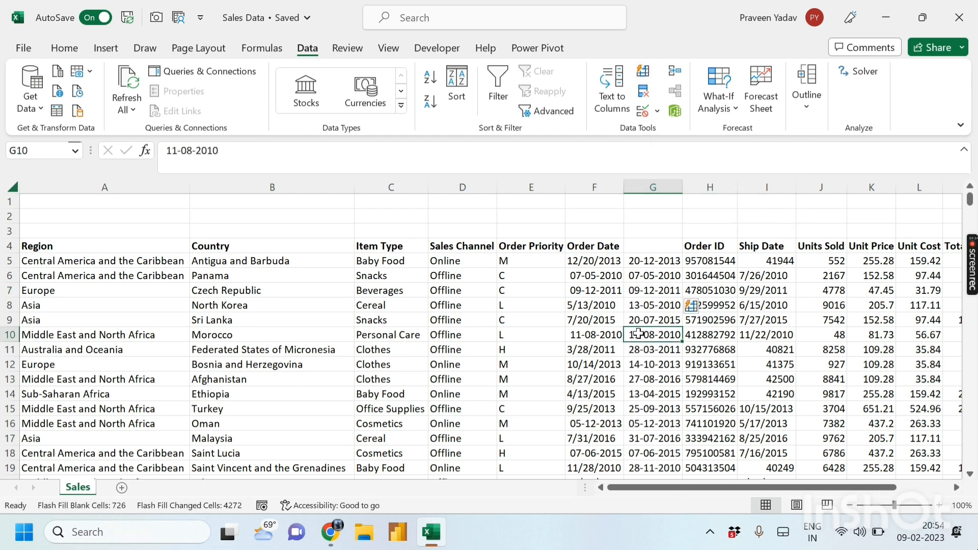
key("Down")
key("Down")
key("Down")
key("Down")
key("Down")
key("Down")
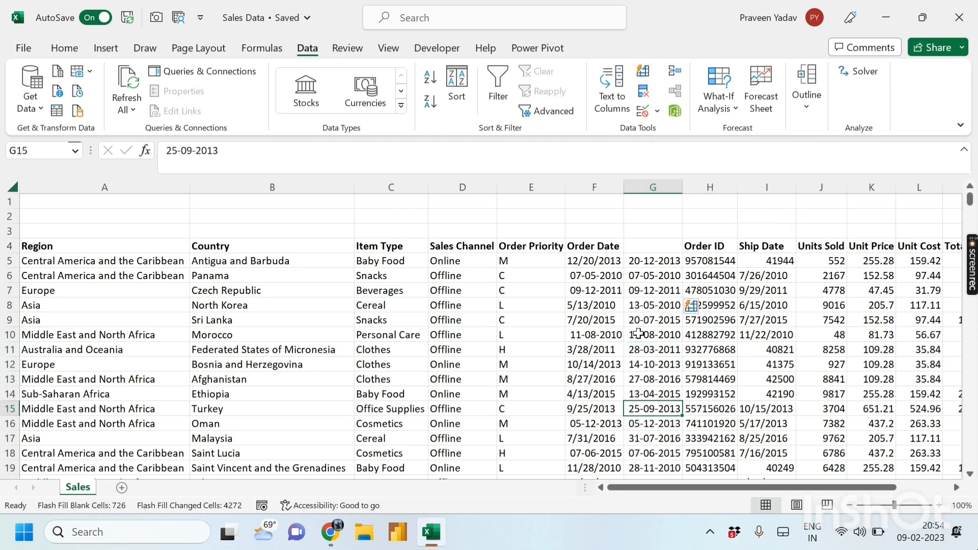
key("Up")
key("Up")
key("Up")
key("Up")
key("Up")
key("Up")
key("Up")
key("Up")
key("Up")
key("Up")
key("Up")
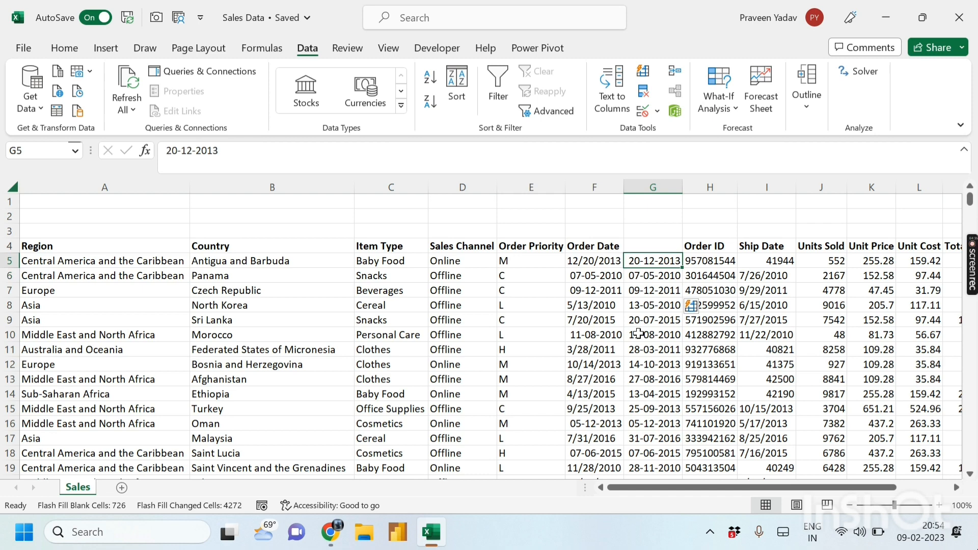
key("Left")
key("Up")
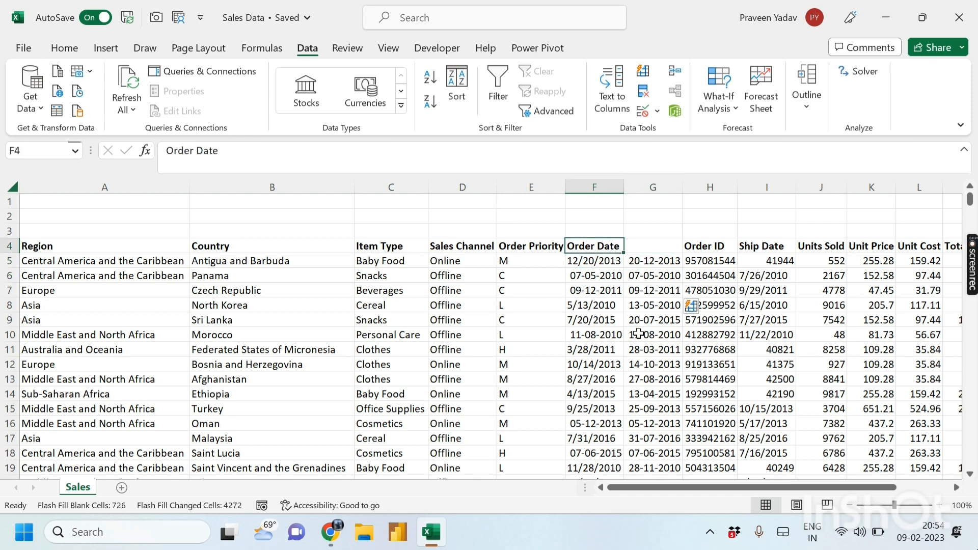
- Move the Order Date header from column F onto the new date column
key("ctrl+x")
key("Right")
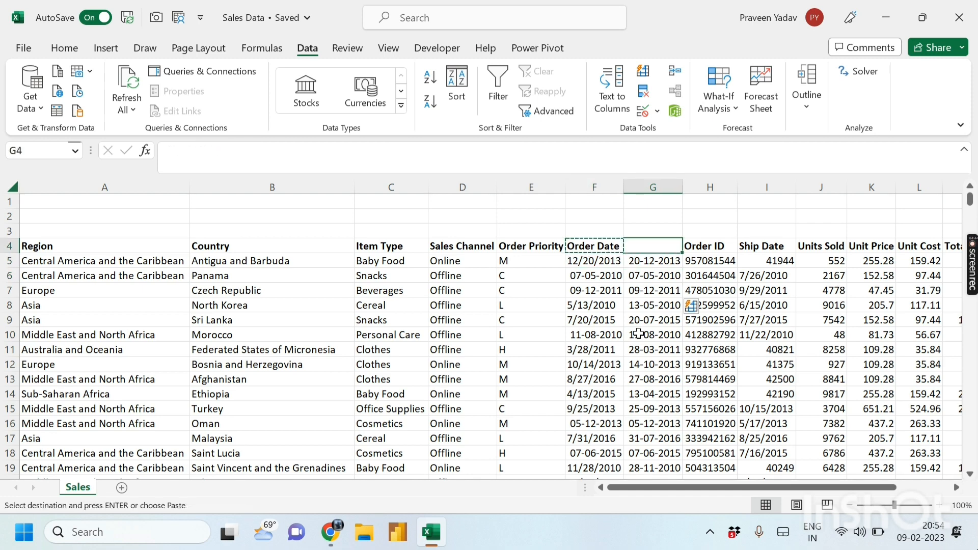
key("ctrl+v")
key("Down")
key("Left")
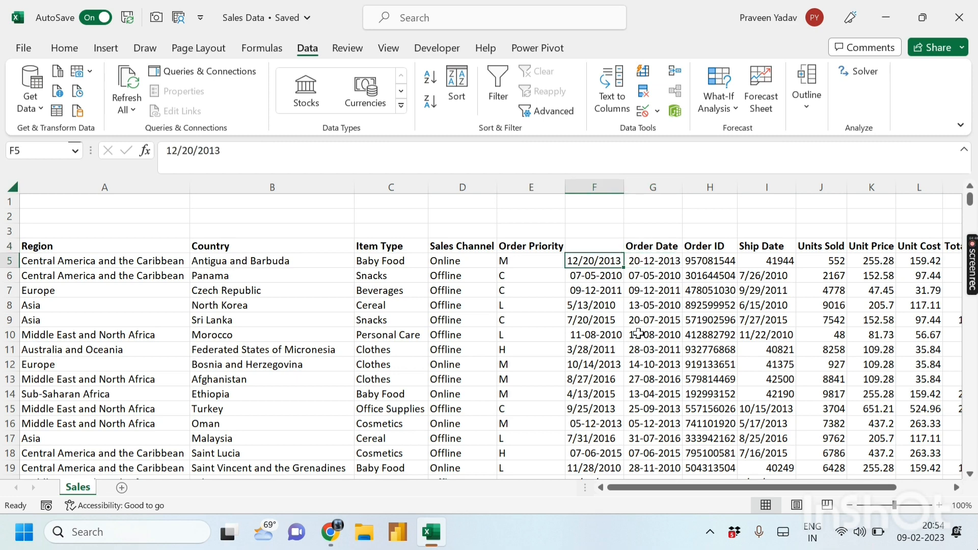
key("Up")
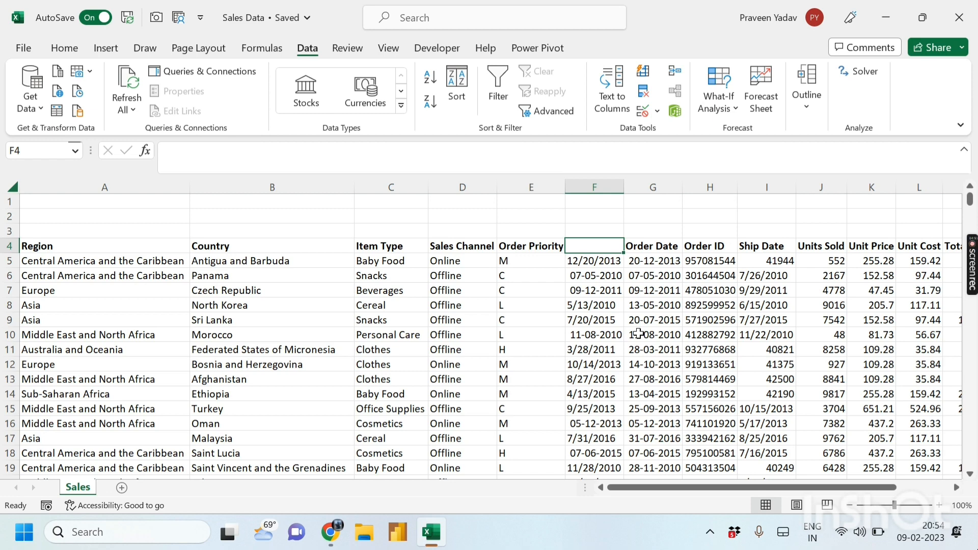
- Delete the now-unnamed old date column before Order Date
left_click(606, 187)
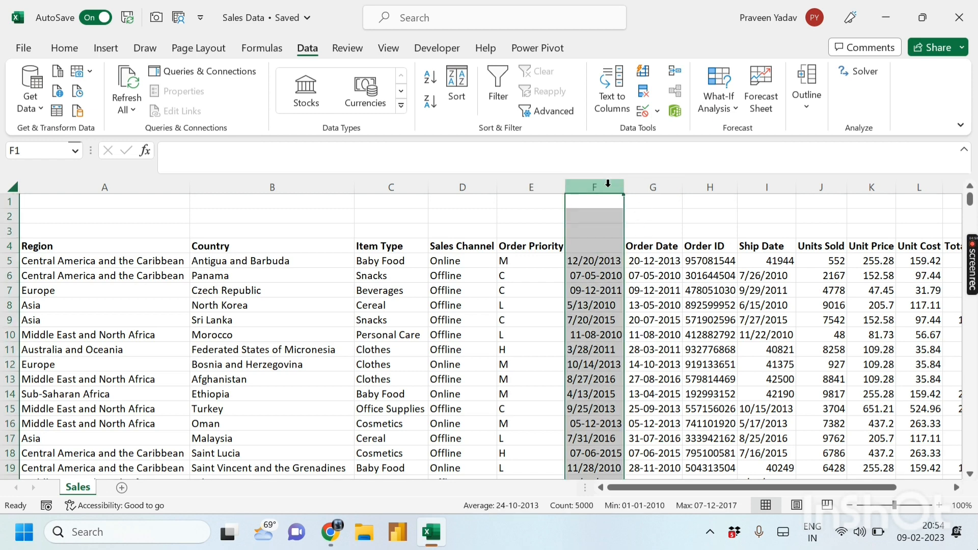
key("ctrl+minus")
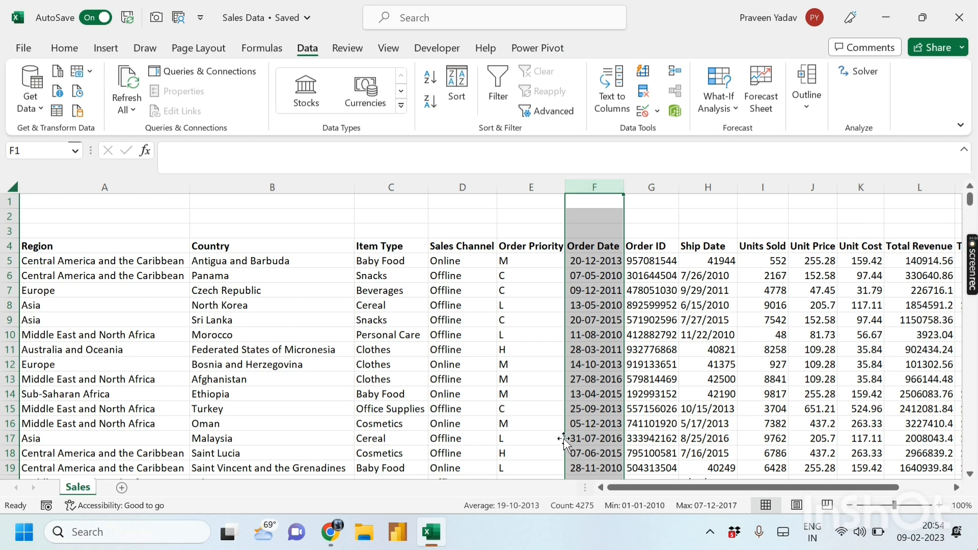
left_click(582, 420)
key("Down")
key("Down")
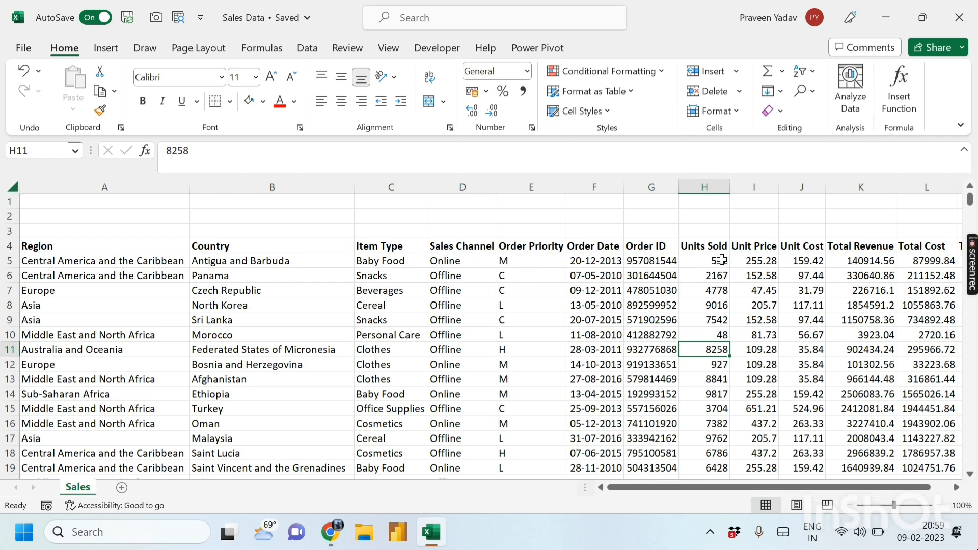
left_click(721, 260)
left_click(709, 289)
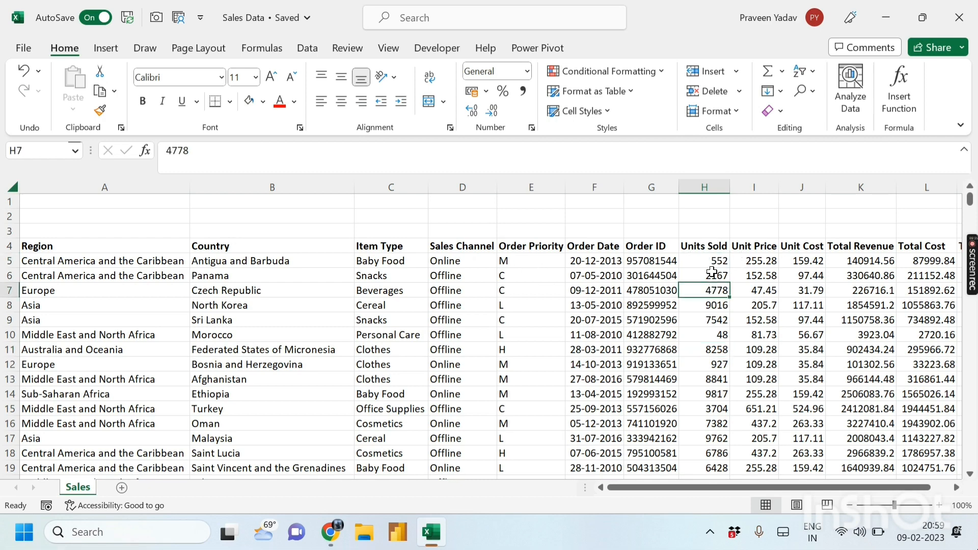
left_click(716, 187)
left_click(527, 73)
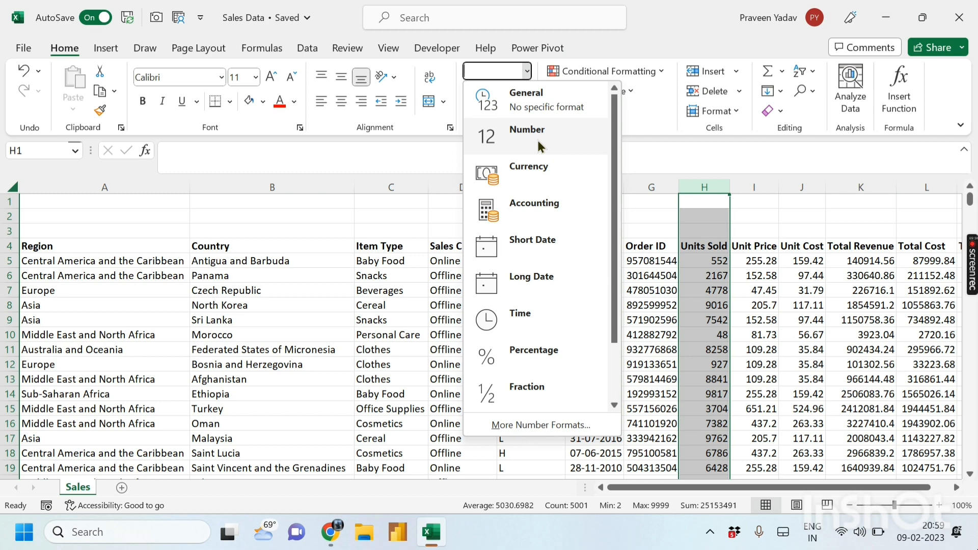
left_click(530, 106)
left_click(710, 305)
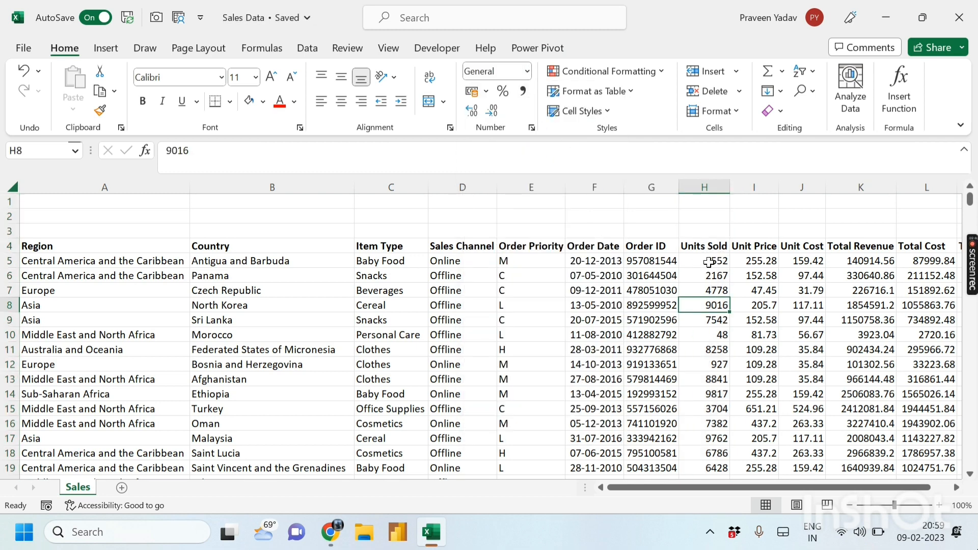
left_click(745, 260)
left_click(756, 186)
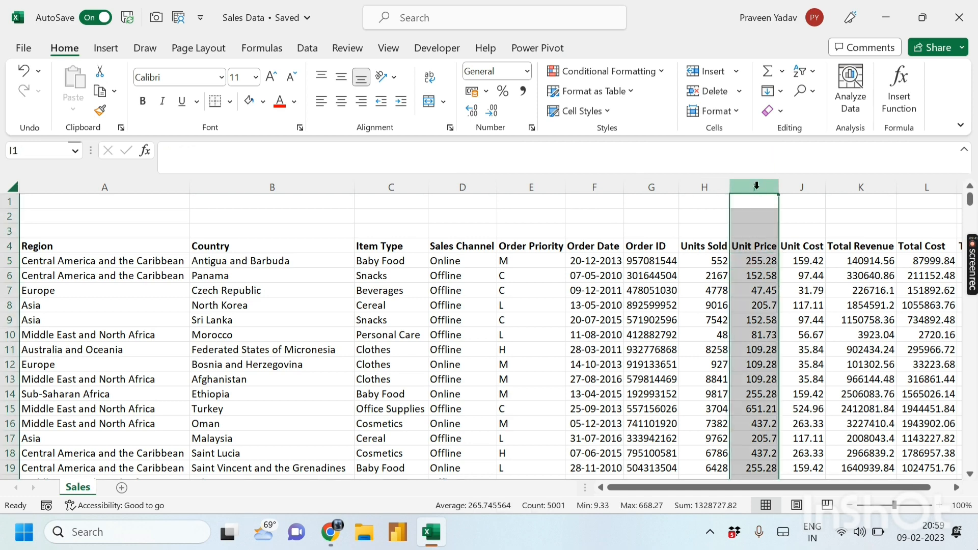
- Apply English (India) rupee accounting format to Unit Price and Unit Cost, widening both columns
left_click(486, 92)
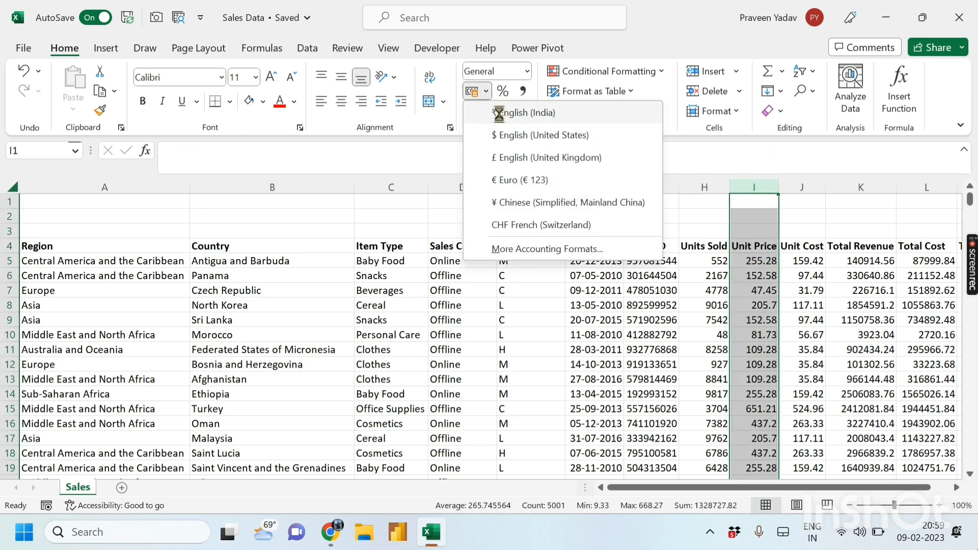
left_click(757, 288)
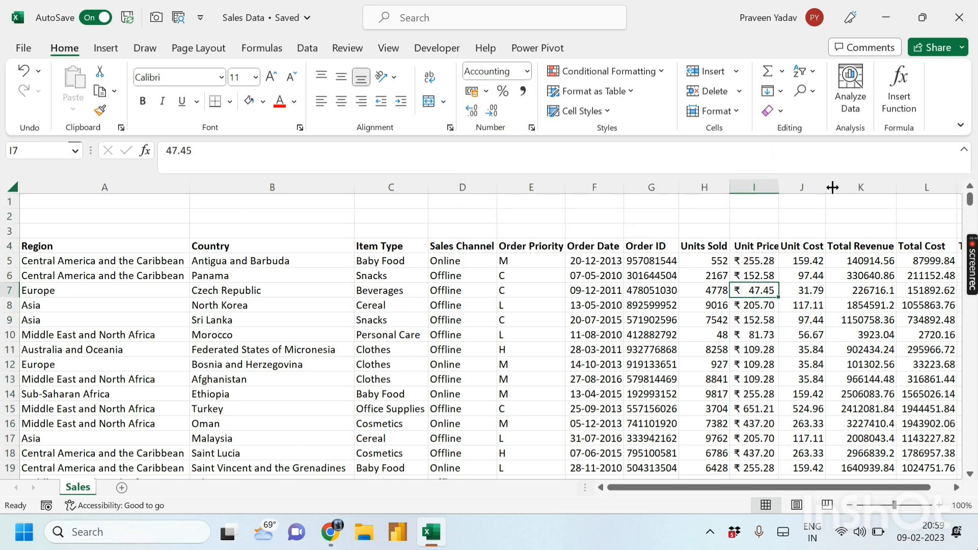
left_click_drag(832, 187, 851, 184)
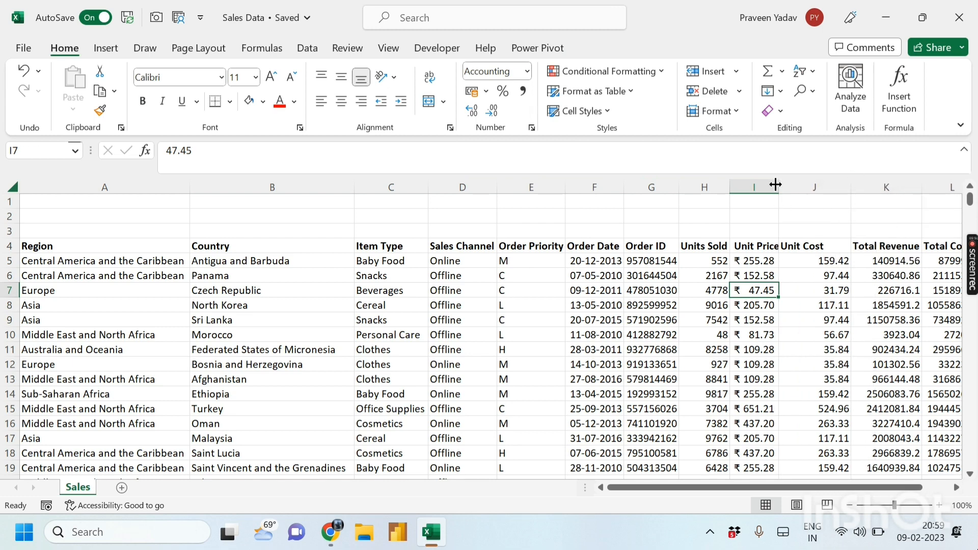
left_click_drag(775, 184, 801, 184)
left_click(838, 187)
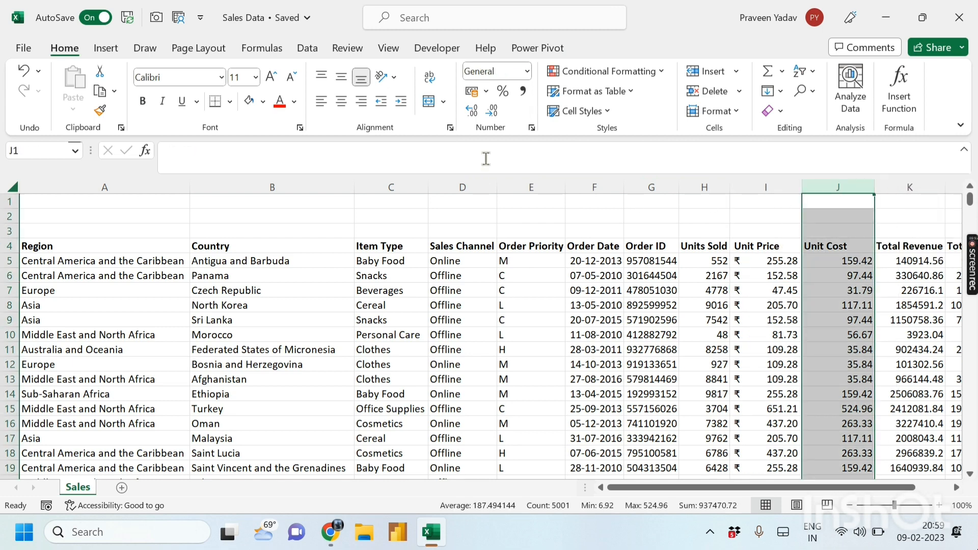
left_click(487, 91)
left_click(514, 111)
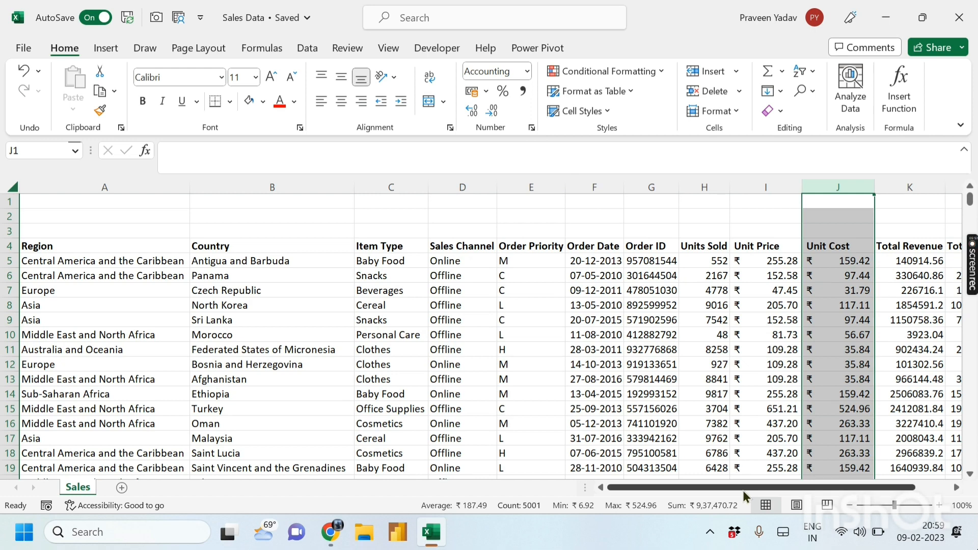
left_click_drag(743, 488, 769, 489)
- Apply English (India) rupee accounting format to Total Revenue, Total Cost and Total Profit
left_click(810, 187)
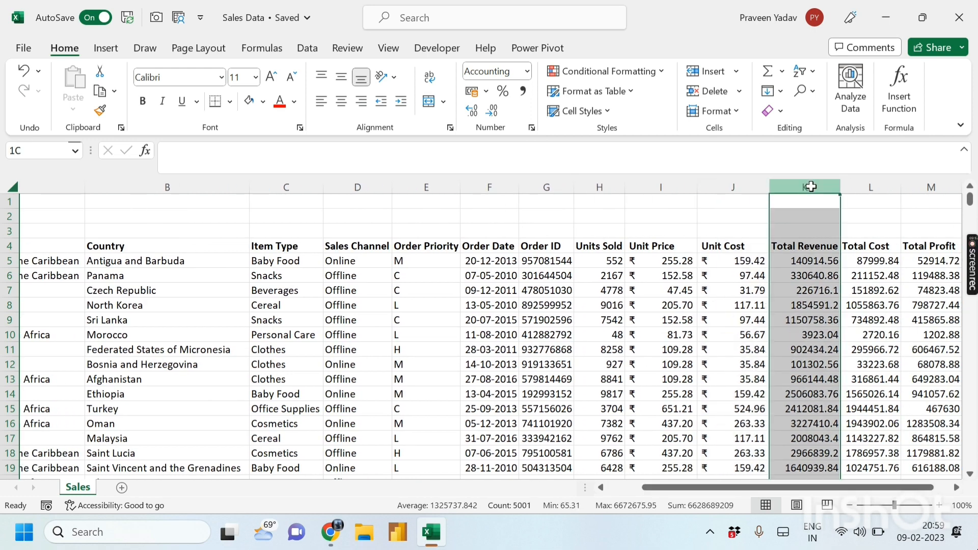
left_click_drag(811, 187, 922, 186)
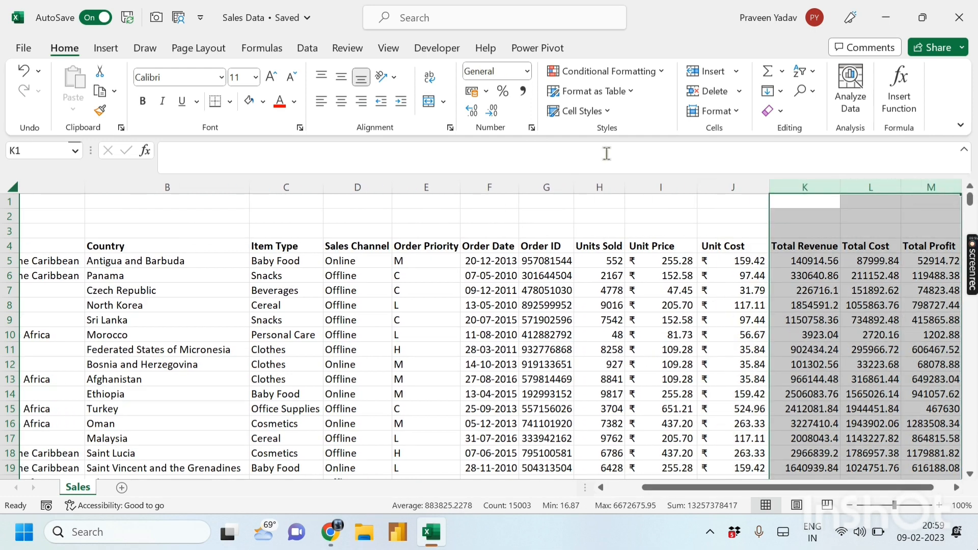
left_click(486, 92)
left_click(522, 110)
left_click(756, 396)
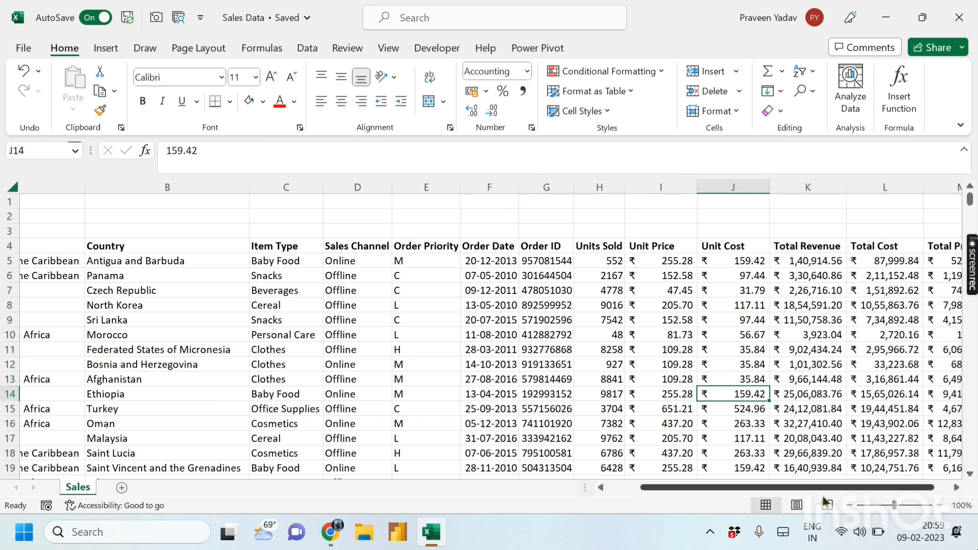
left_click_drag(813, 490, 853, 493)
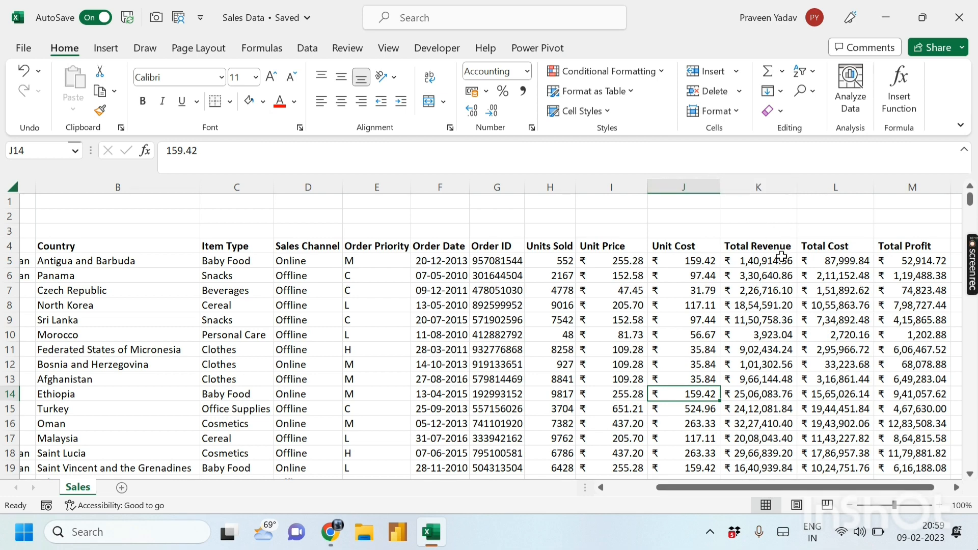
- Decrease decimals twice on the three total columns to show whole rupees
left_click(758, 261)
left_click(758, 276)
left_click_drag(774, 188, 888, 185)
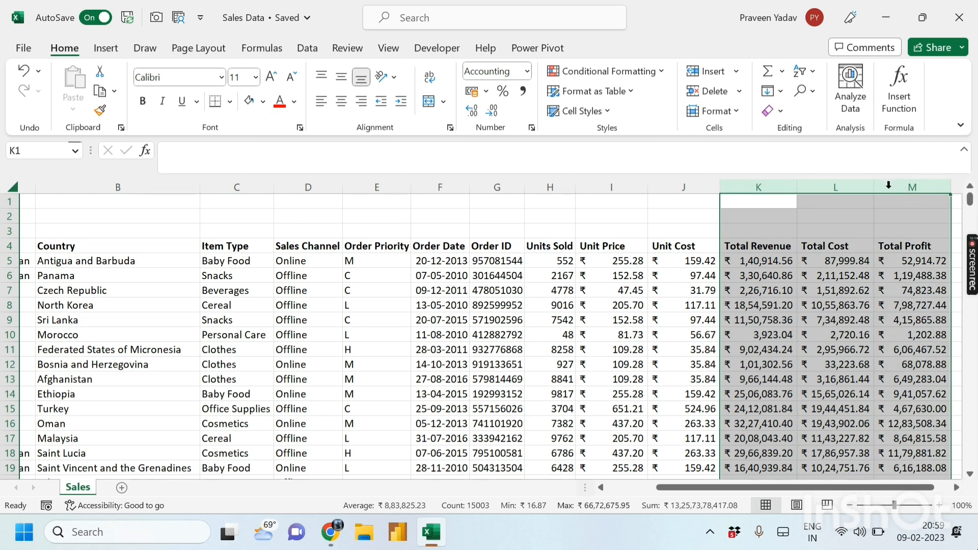
left_click(490, 110)
left_click(490, 110)
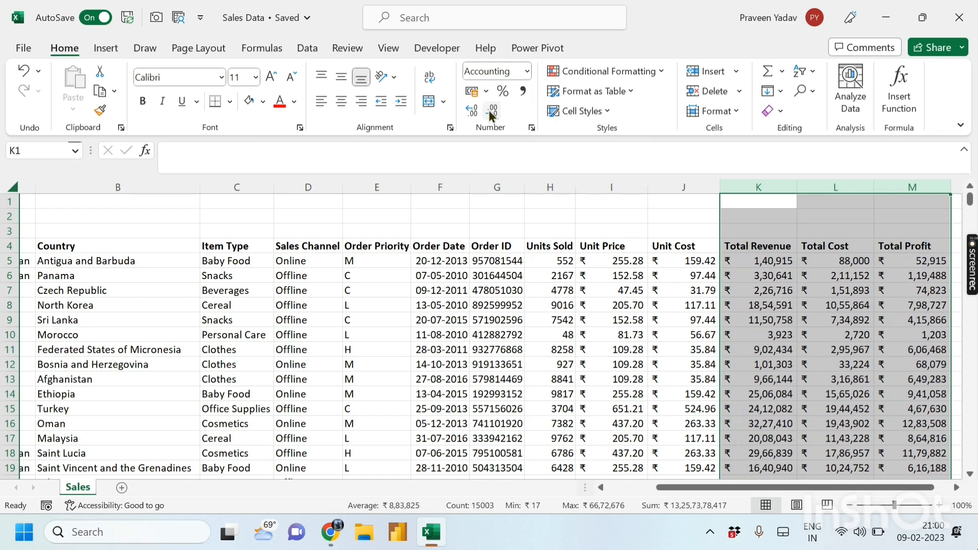
left_click(807, 297)
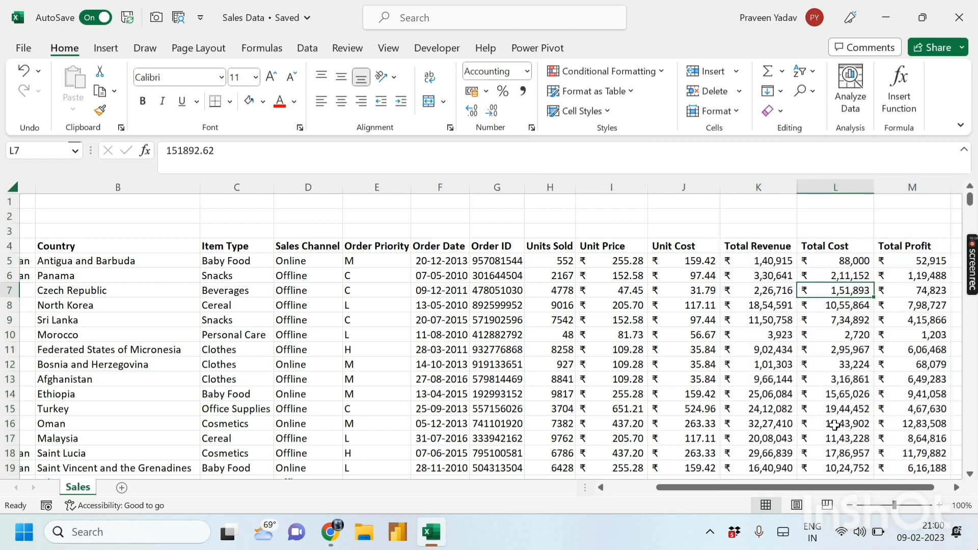
left_click(370, 379)
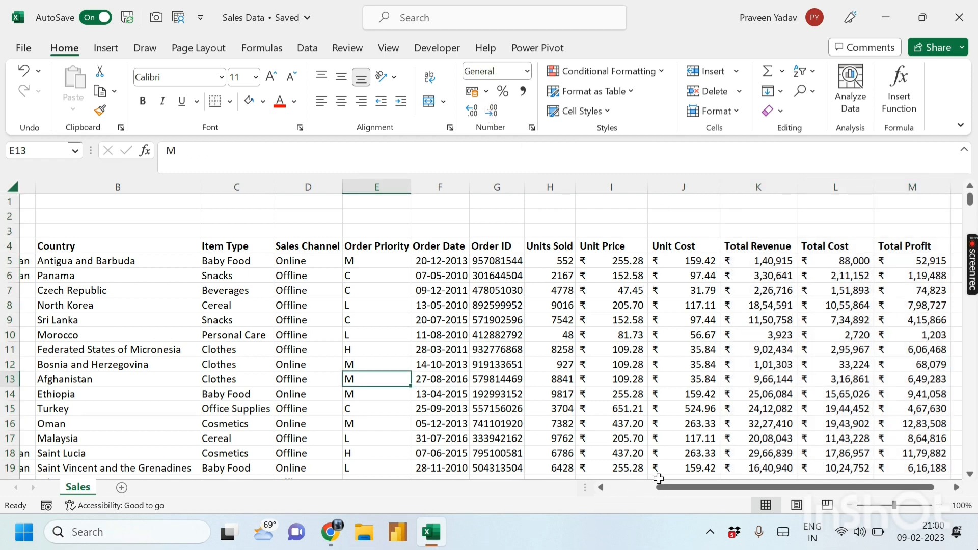
left_click_drag(659, 479, 609, 479)
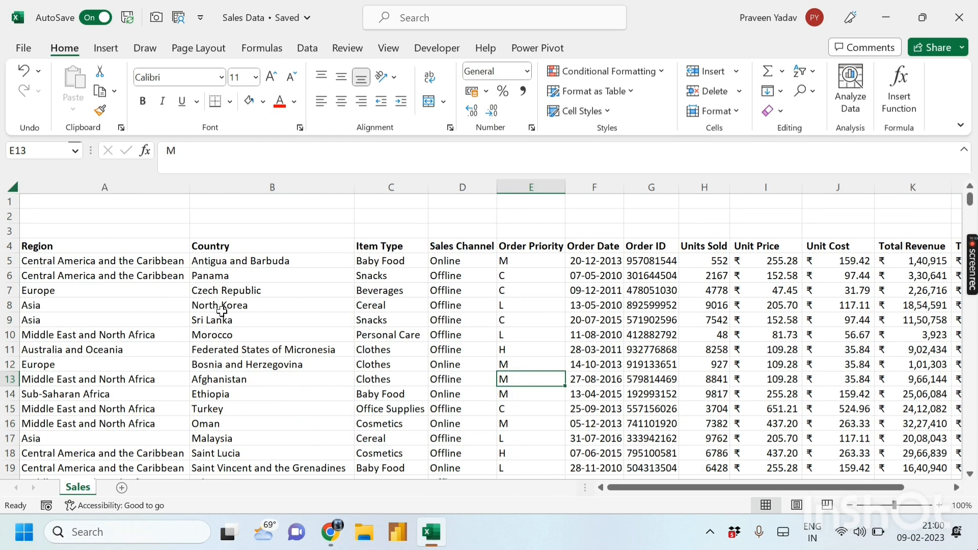
left_click(97, 242)
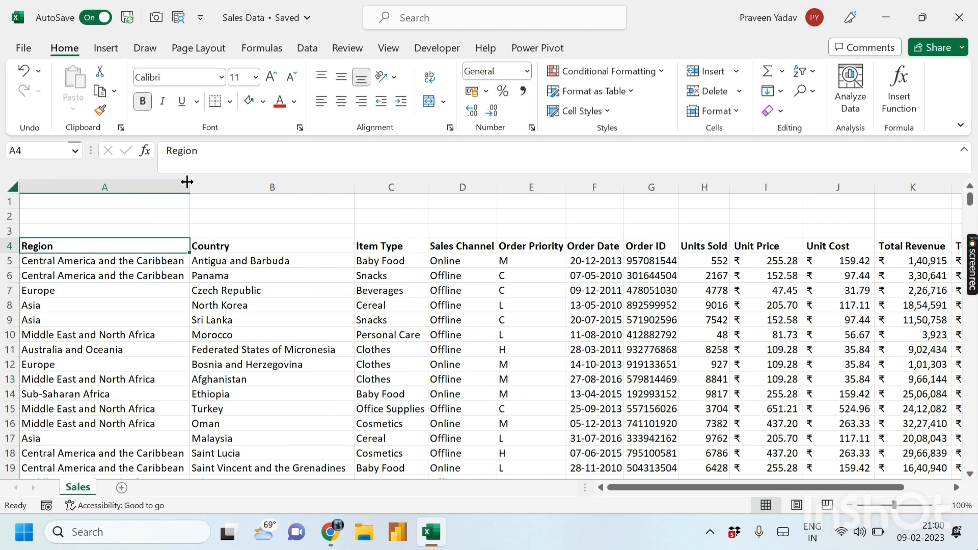
left_click(452, 335)
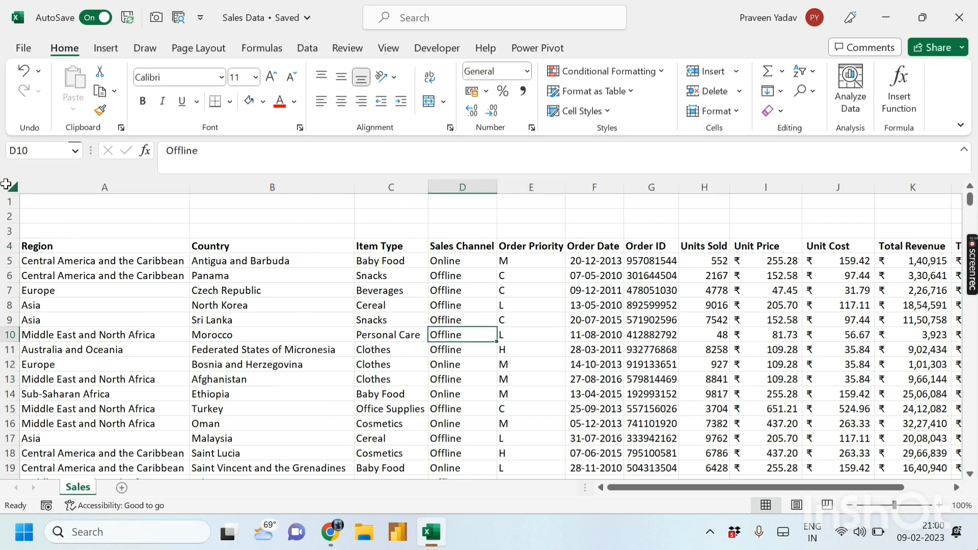
left_click(51, 242)
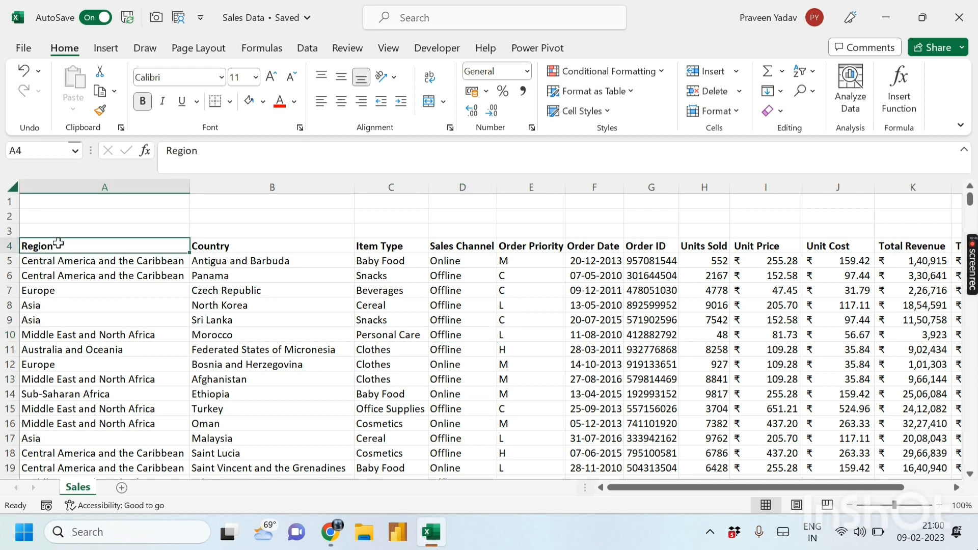
key("ctrl+shift+Right")
key("ctrl+shift+Down")
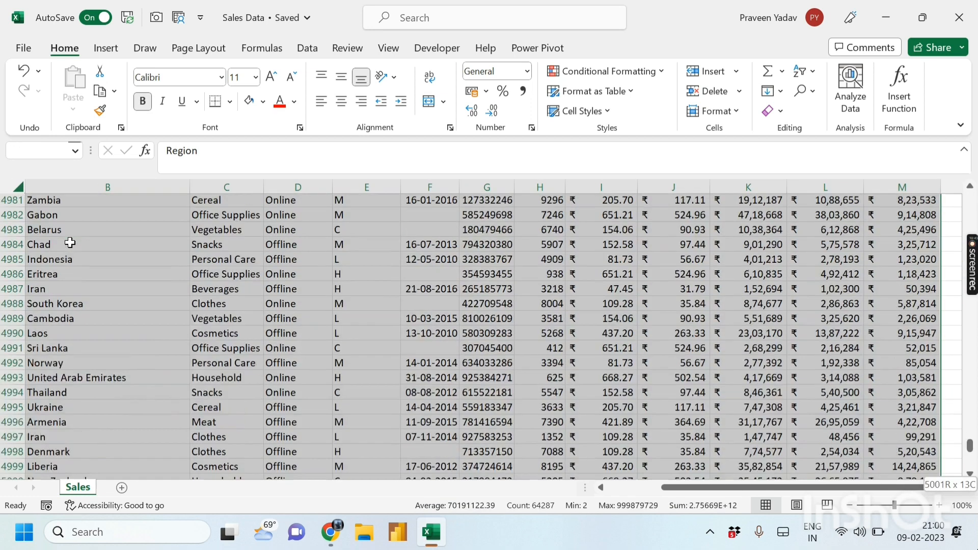
key("ctrl+BackSpace")
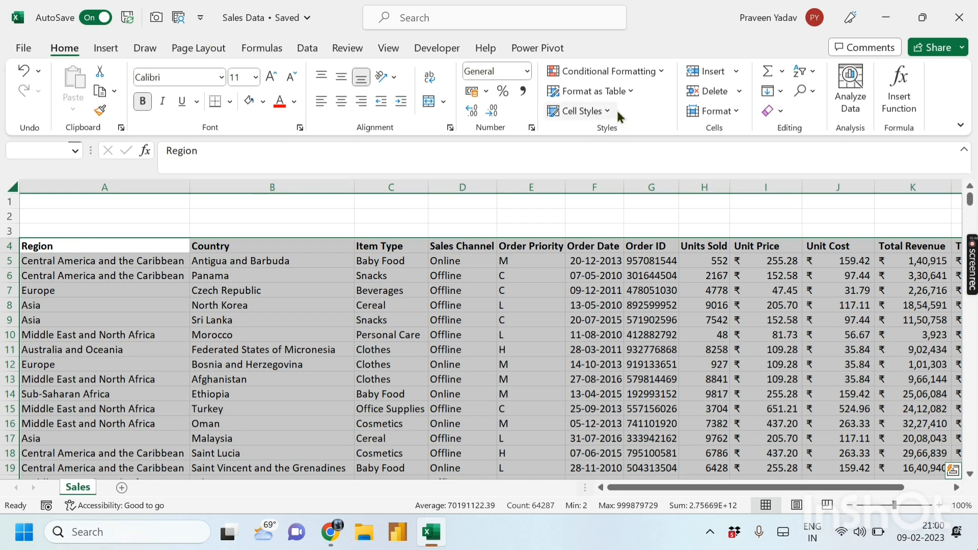
left_click(618, 88)
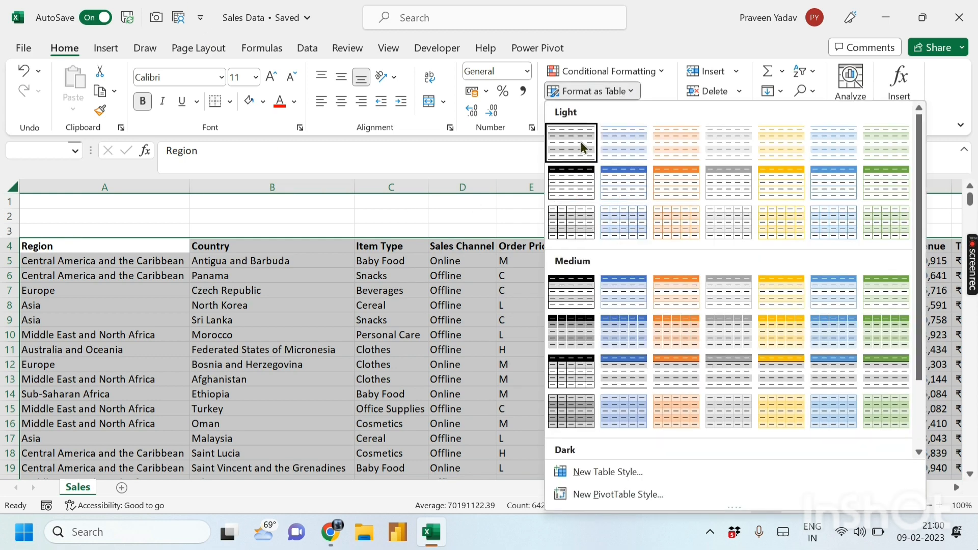
left_click(613, 91)
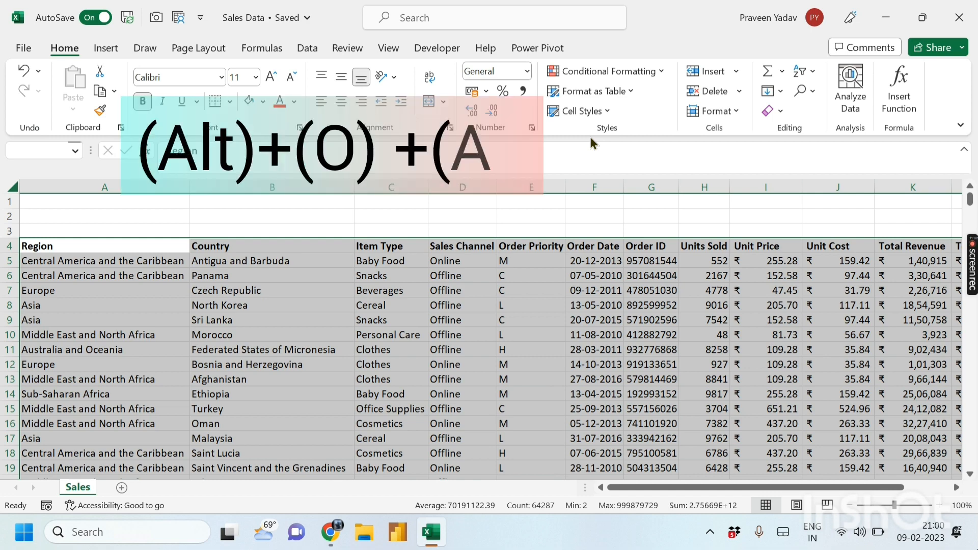
- Apply the 3D Effects 1 style from the AutoFormat dialog (Alt+O+A) to the sales table
key("alt")
key("o")
key("a")
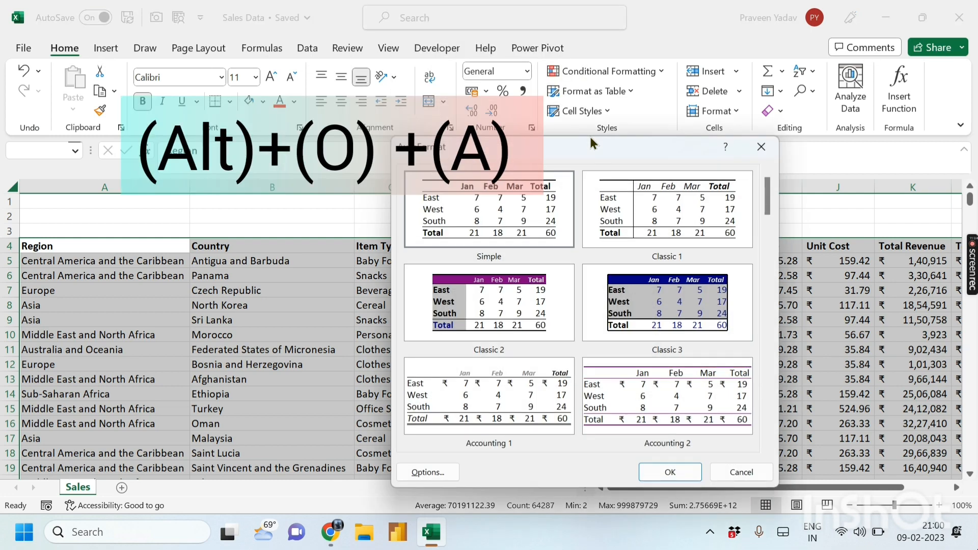
left_click_drag(767, 197, 770, 435)
left_click(558, 331)
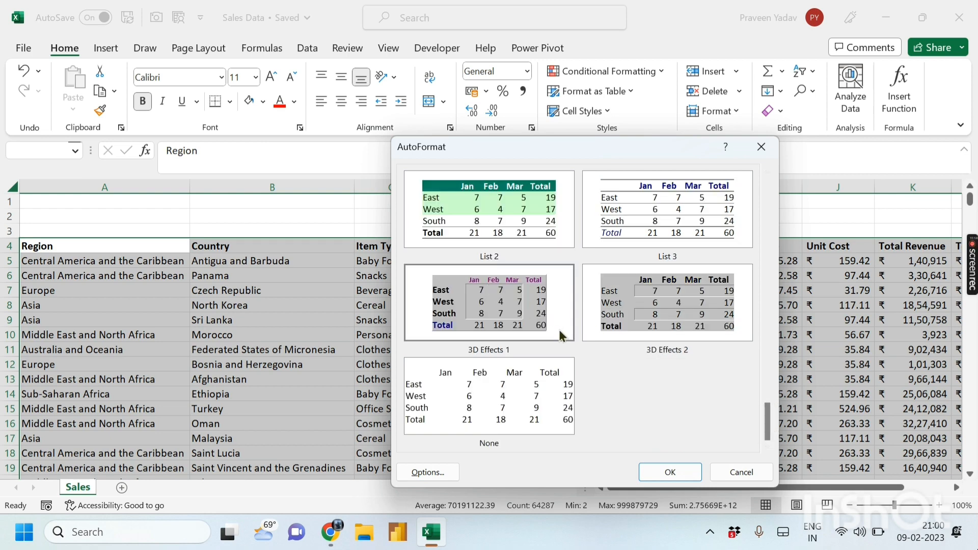
left_click(670, 472)
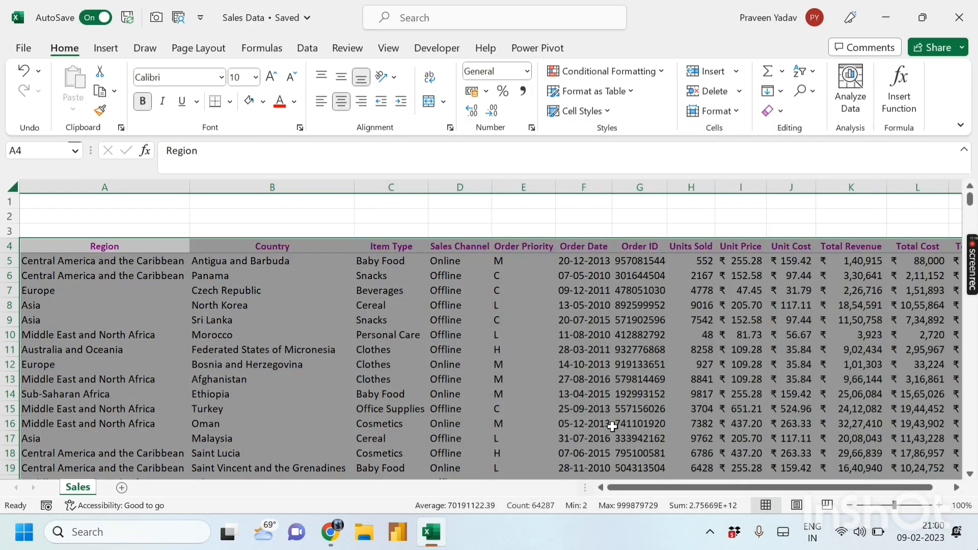
- Look over the newly 3D-formatted cells in the table
left_click(530, 338)
left_click(654, 365)
left_click(578, 321)
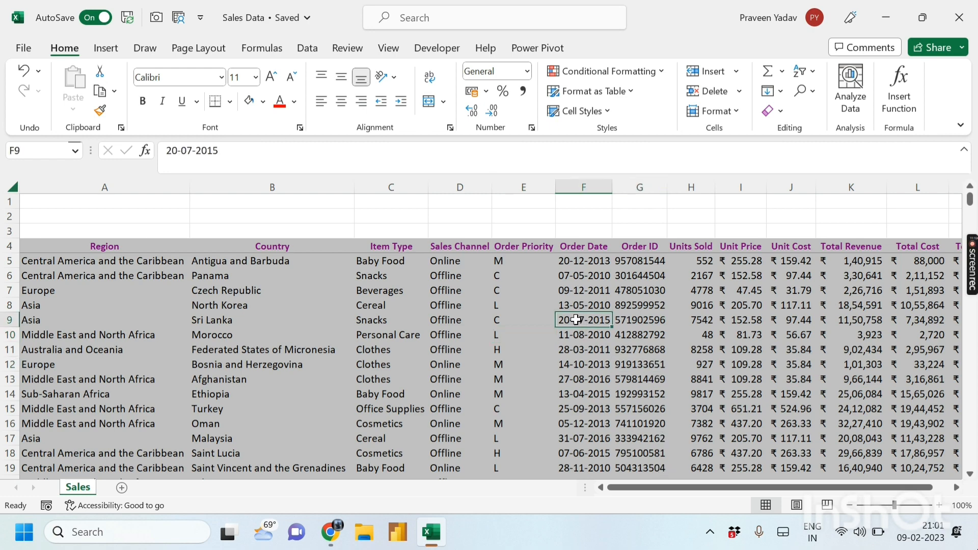
left_click(677, 311)
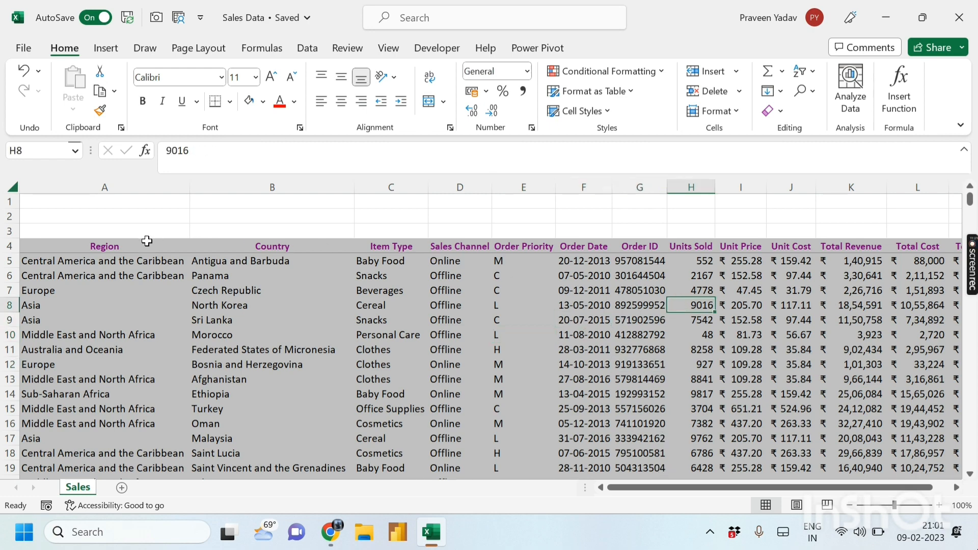
left_click(103, 349)
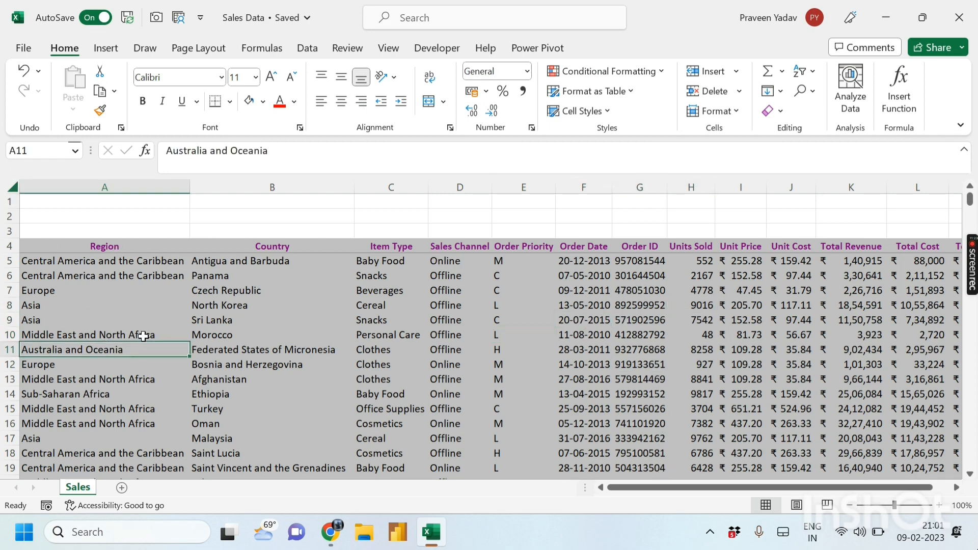
- Select the whole worksheet and turn off Gridlines on the View tab
left_click(12, 185)
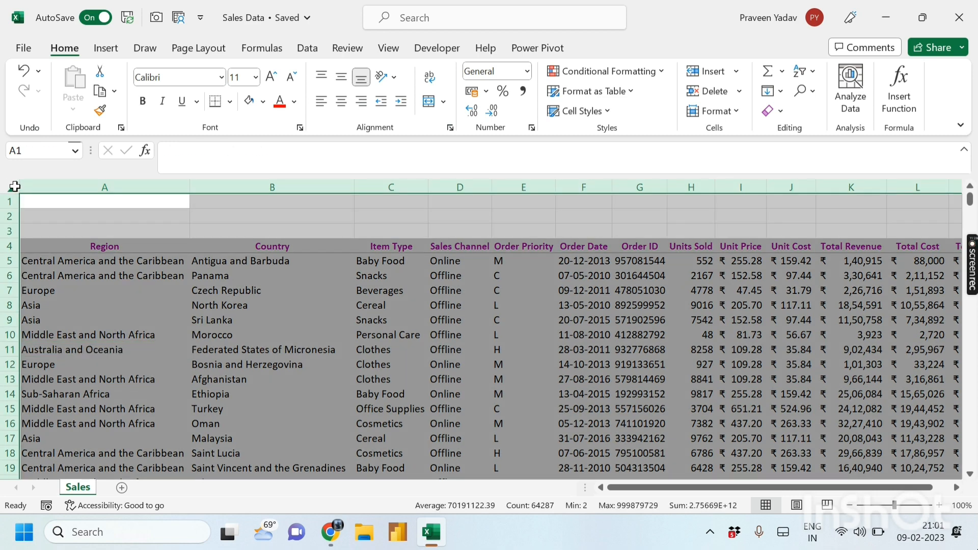
key("alt+w")
key("v")
key("g")
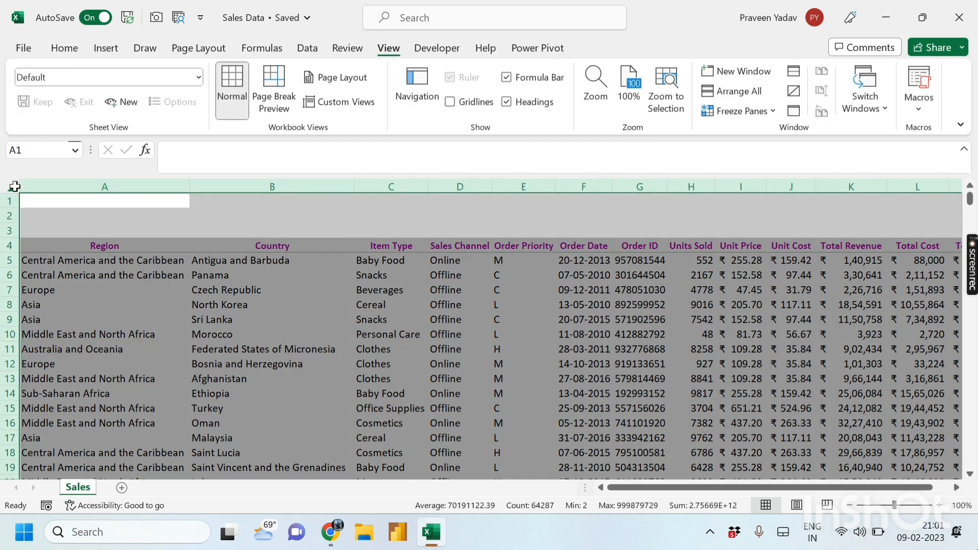
left_click(68, 49)
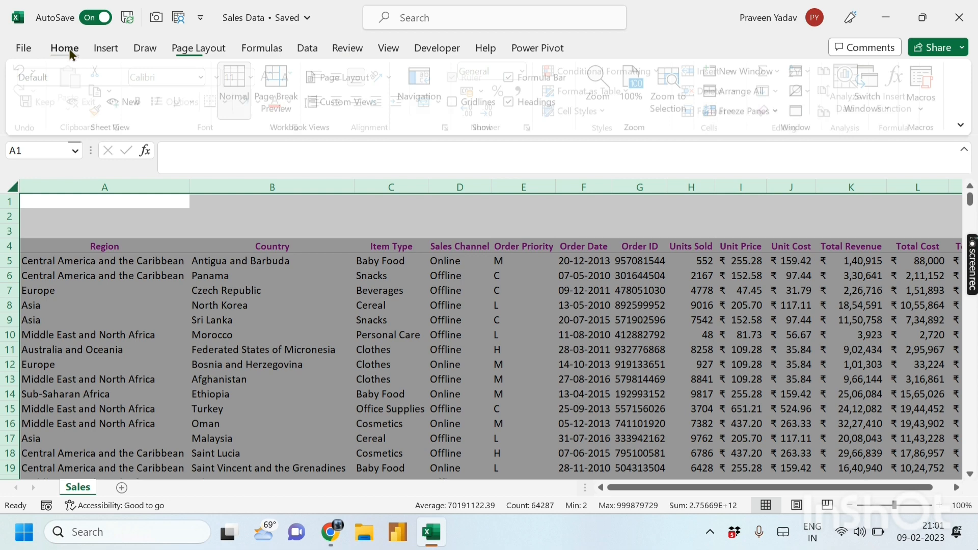
left_click(390, 48)
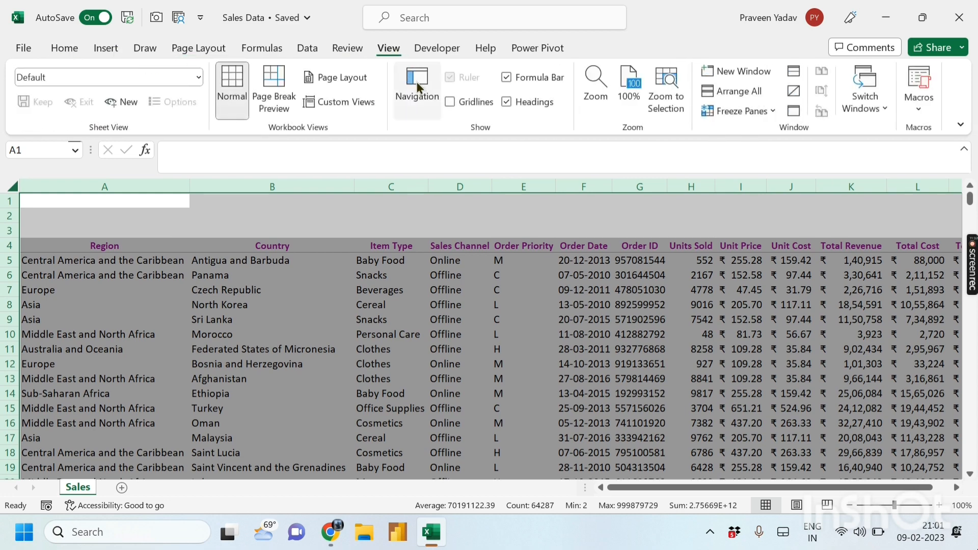
left_click(451, 100)
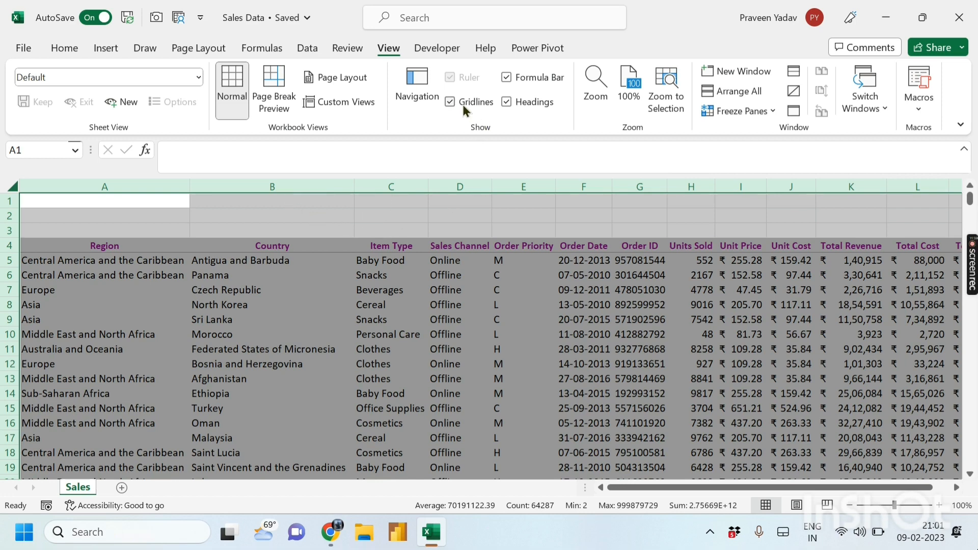
left_click(449, 101)
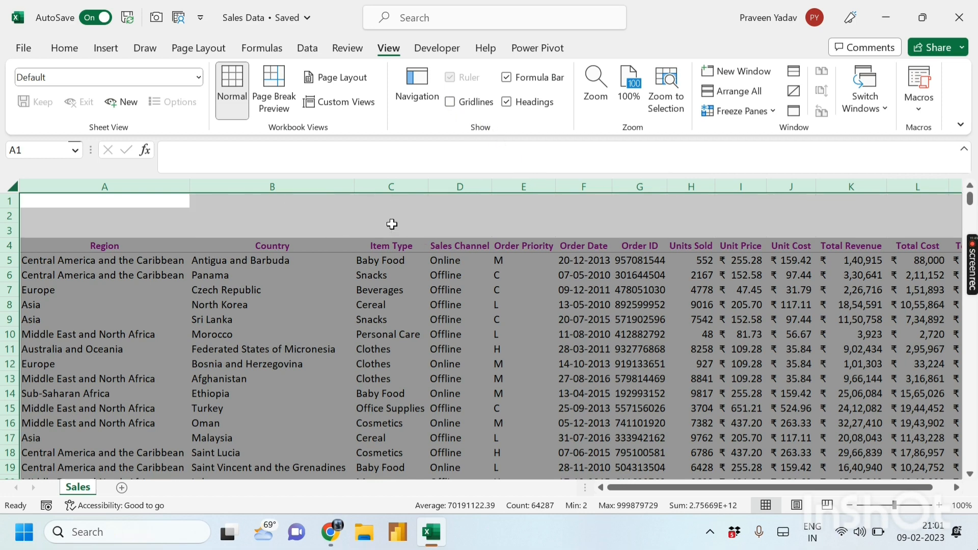
- Select the data range from A5 to the last used cell with Ctrl+Shift+End
left_click(391, 227)
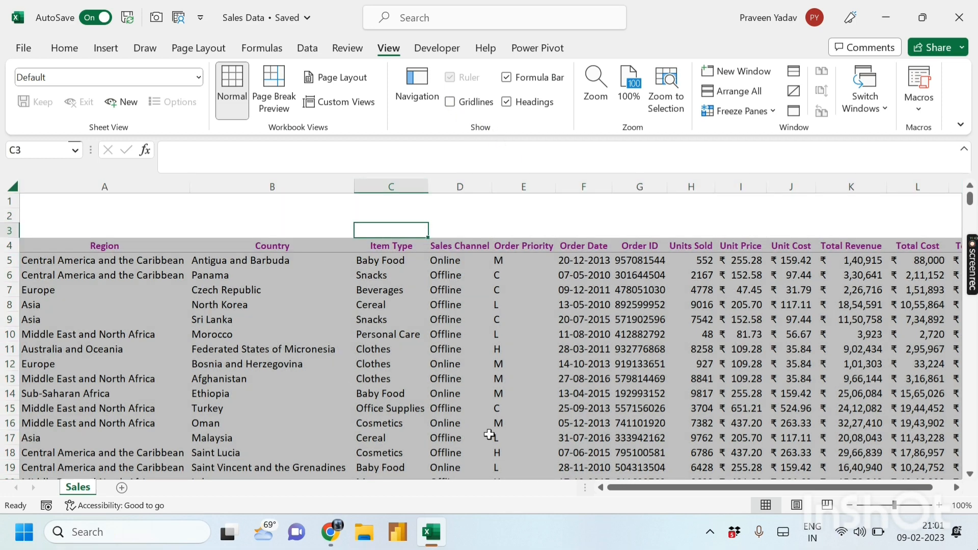
left_click(54, 259)
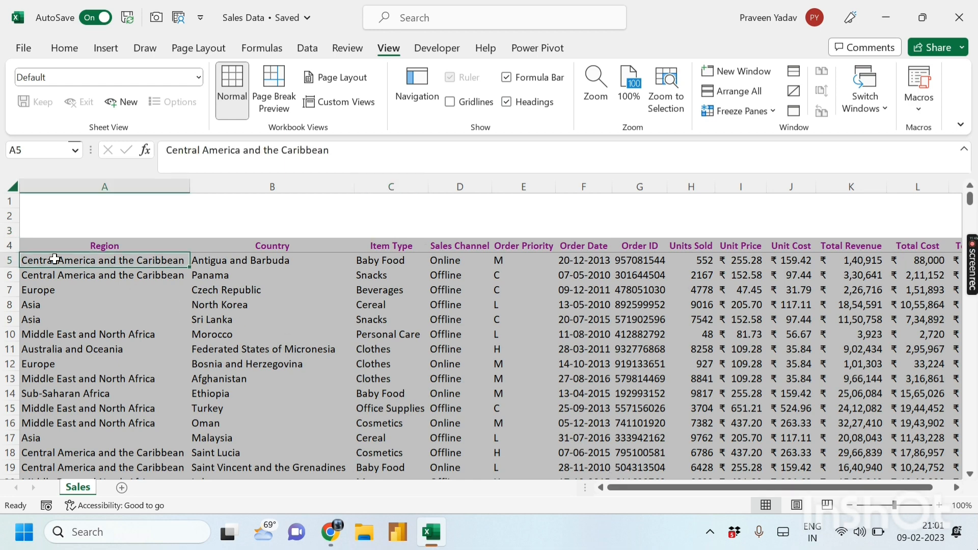
key("ctrl+shift+End")
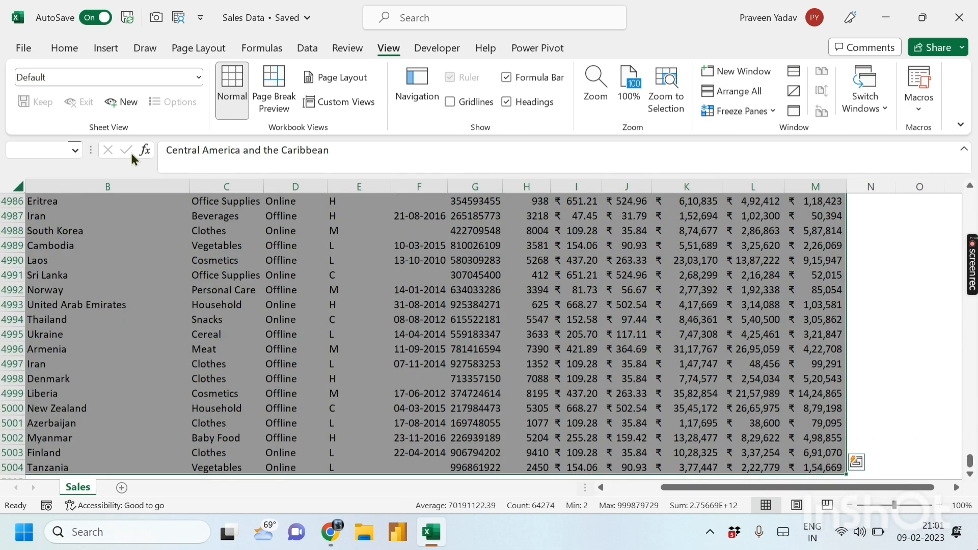
- Set the sales data font to Arial at size 9
left_click(64, 48)
left_click(221, 77)
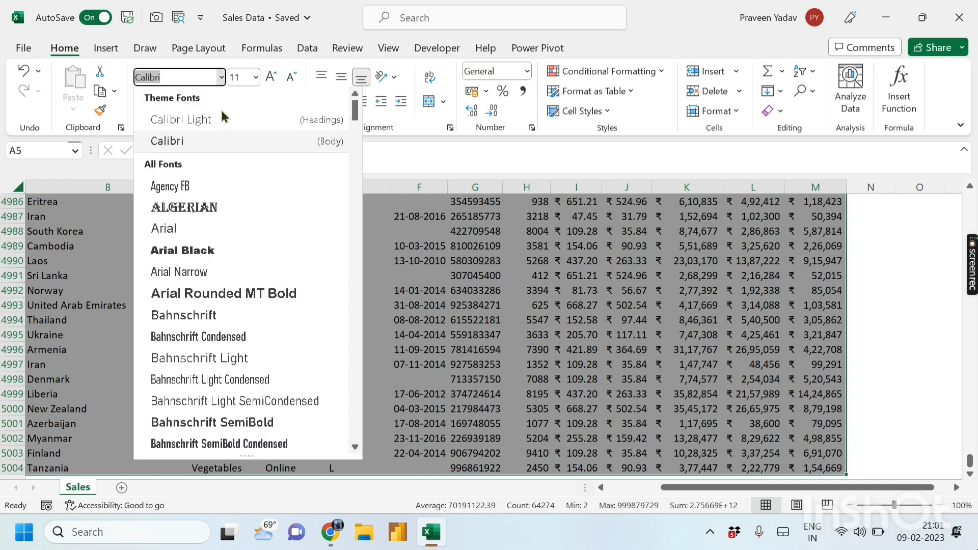
left_click(178, 234)
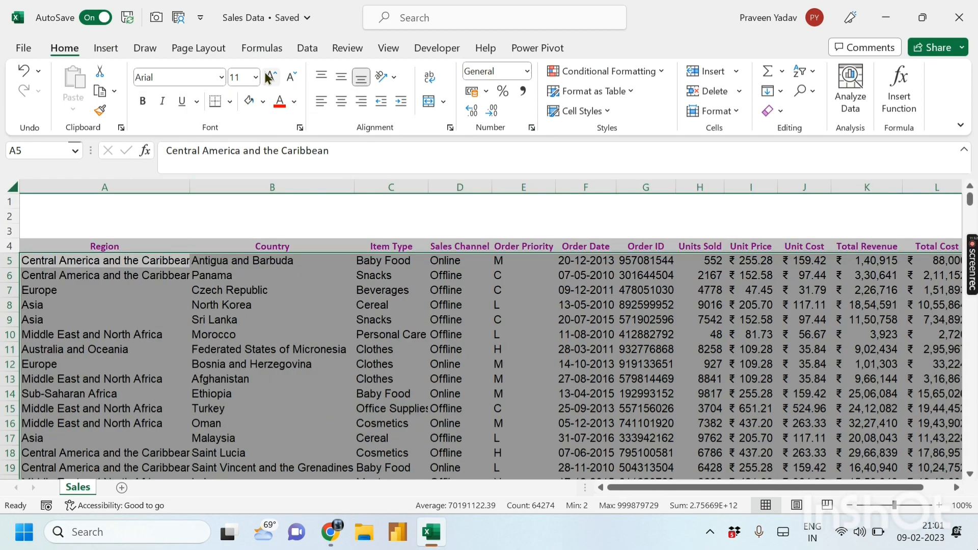
left_click(295, 81)
left_click(295, 81)
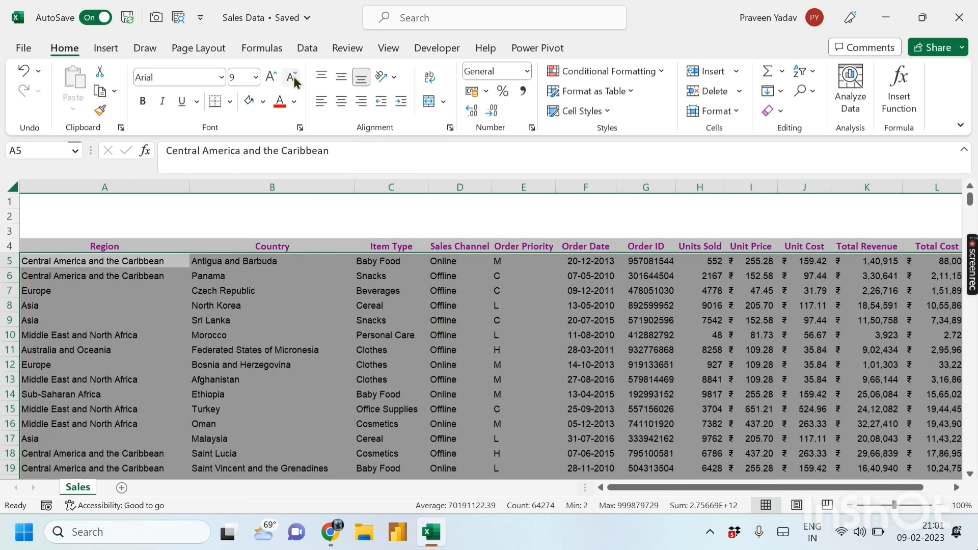
left_click(618, 338)
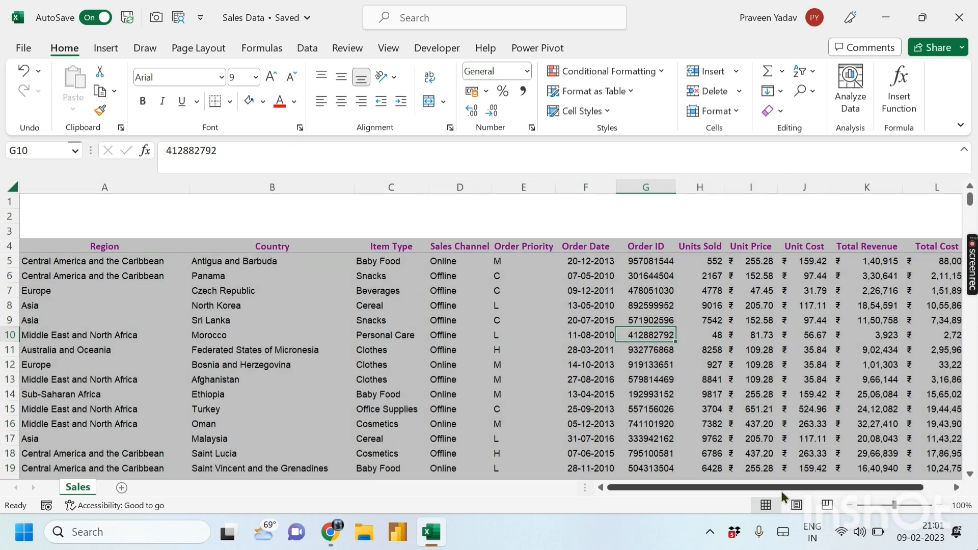
- Narrow columns E, D, B and A to fit their content
left_click_drag(781, 490, 807, 491)
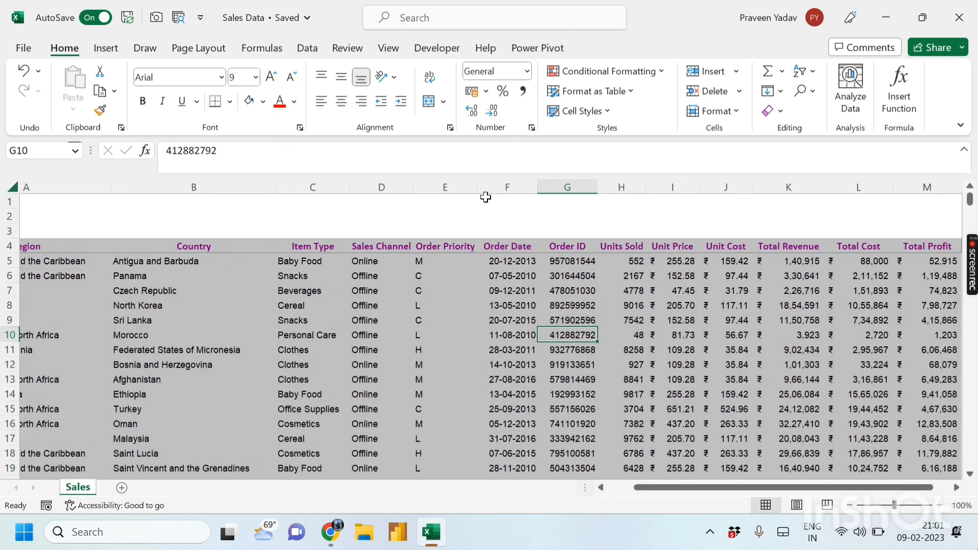
left_click_drag(476, 186, 402, 186)
left_click(480, 305)
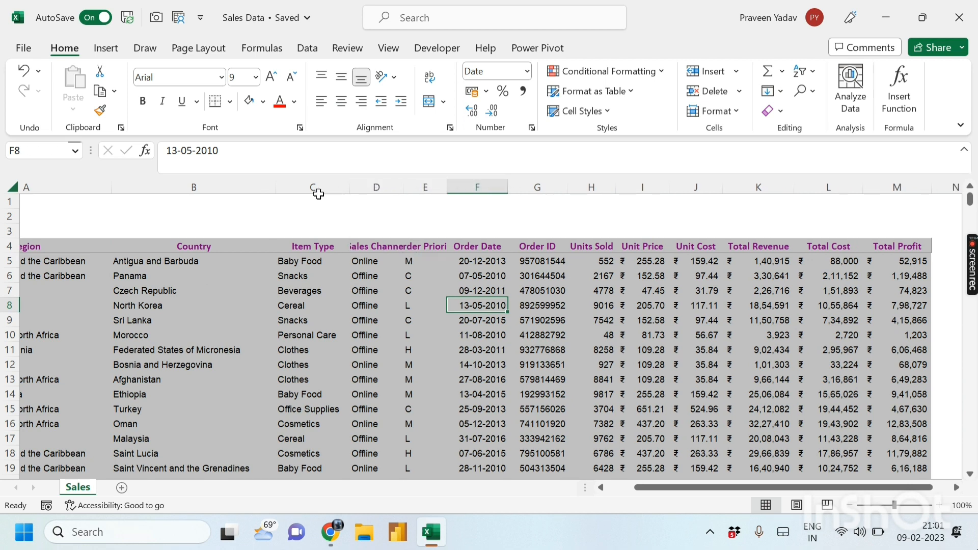
left_click_drag(276, 186, 244, 187)
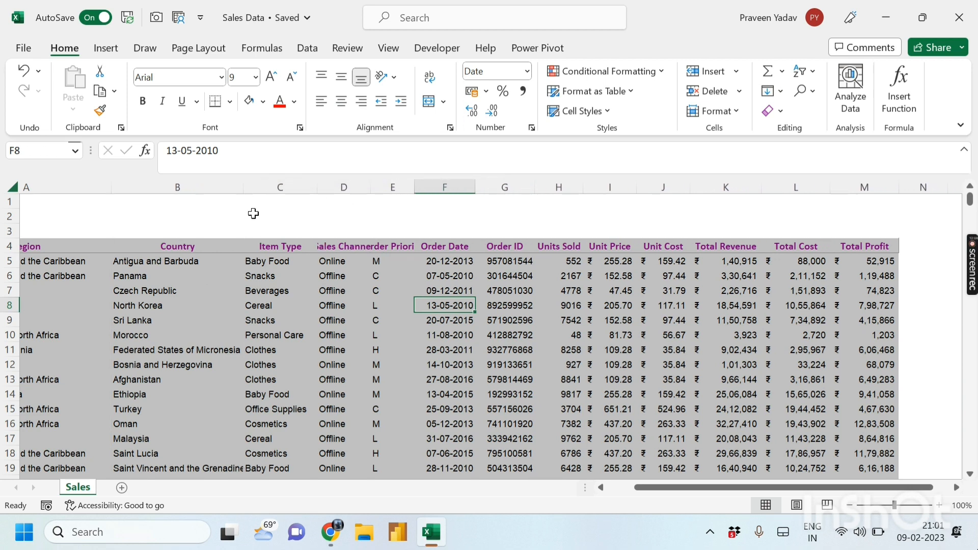
left_click(314, 305)
left_click_drag(112, 188, 86, 186)
left_click_drag(650, 488, 533, 469)
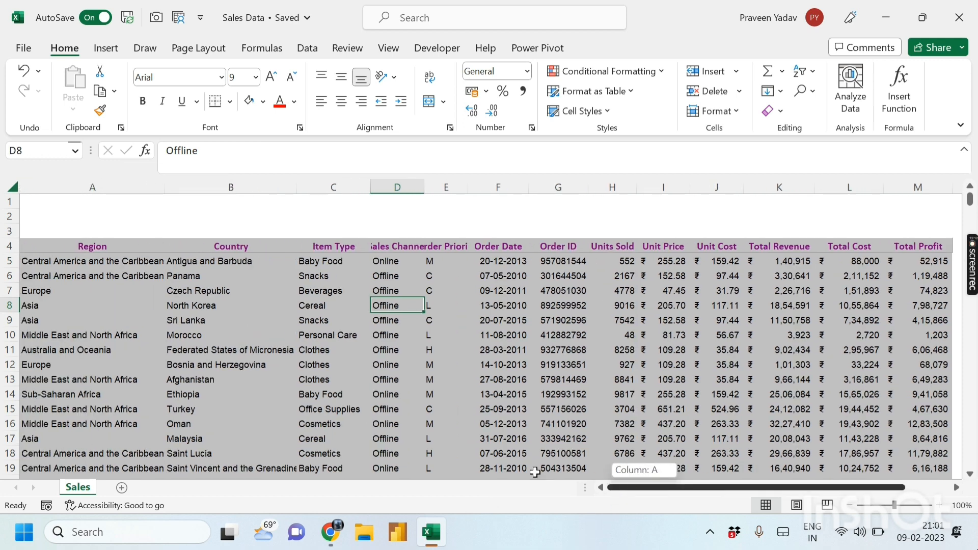
- Check a few cells in the table, ending on cell A1
left_click(431, 365)
left_click(235, 364)
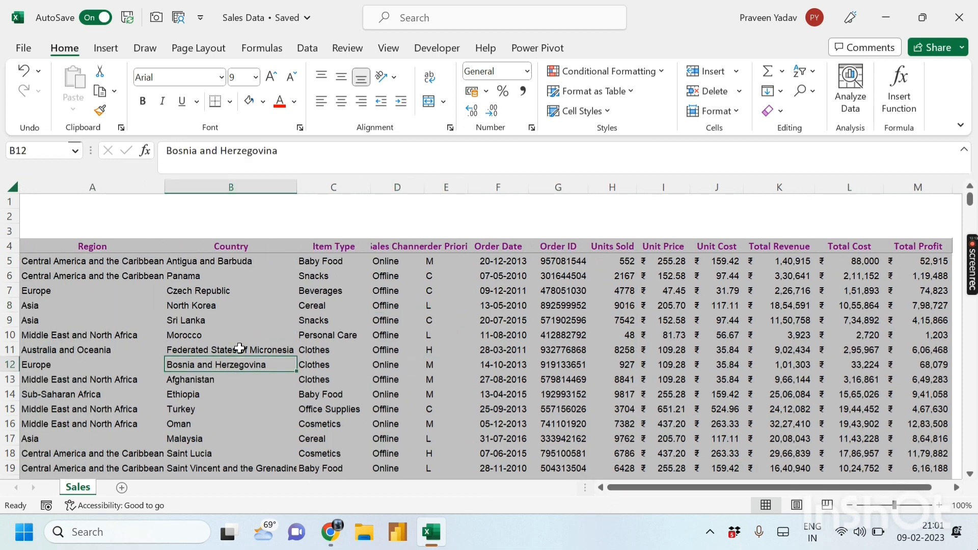
left_click(120, 207)
left_click(206, 229)
left_click(107, 202)
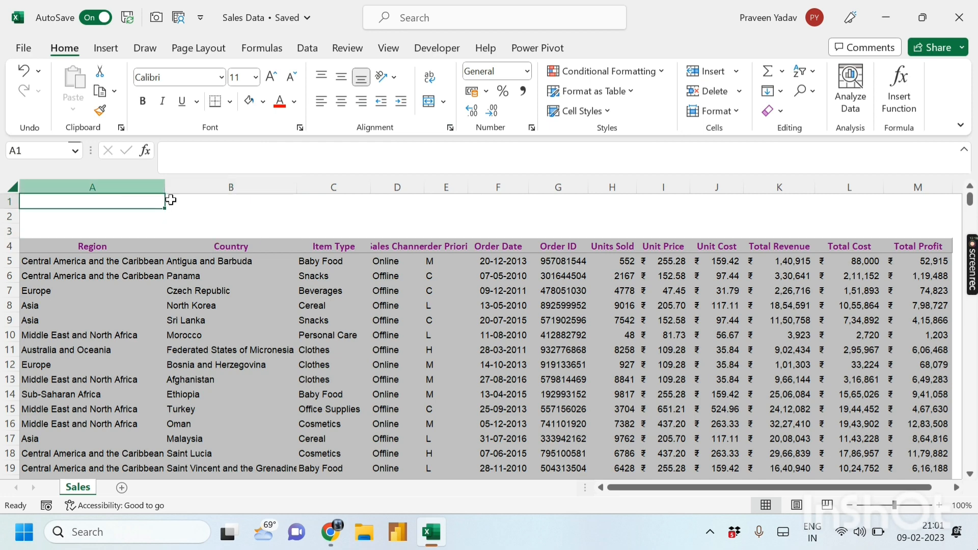
- Merge cells A1 through M1 into one centred title cell
left_click(251, 212)
left_click(110, 189)
left_click_drag(116, 202, 917, 203)
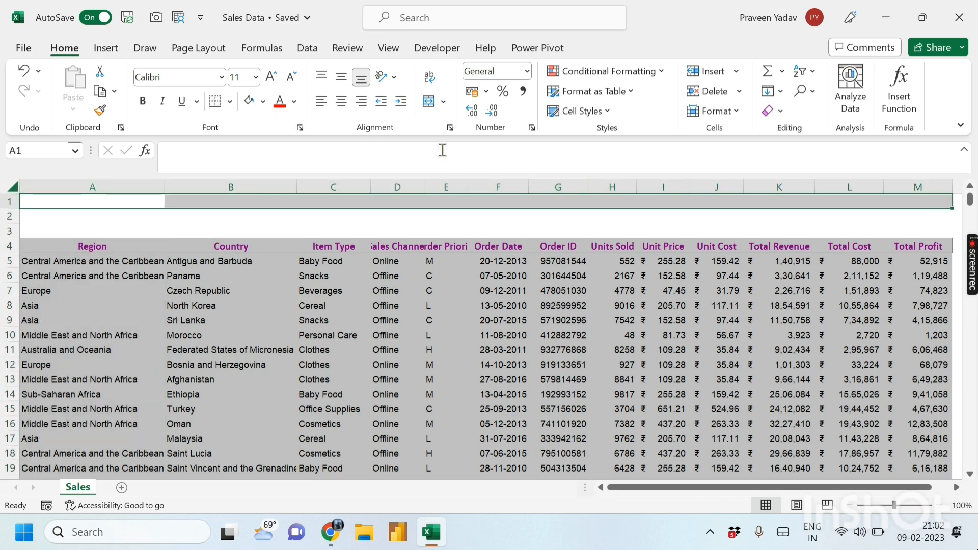
left_click(429, 102)
left_click(457, 223)
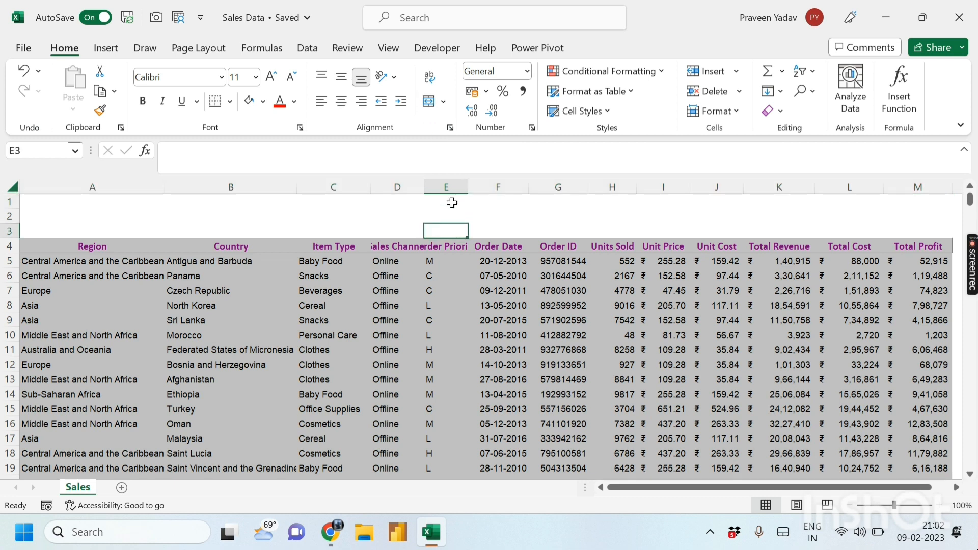
left_click(489, 199)
left_click(439, 213)
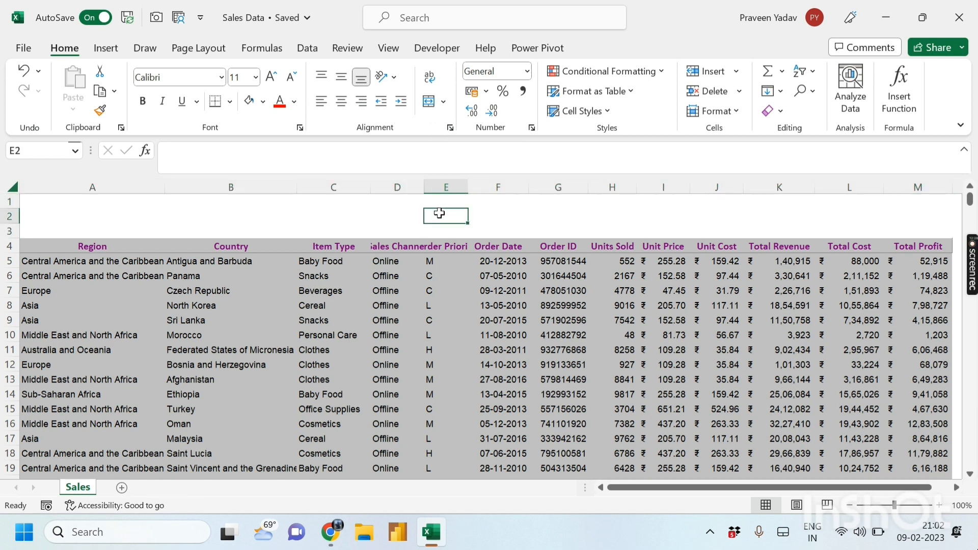
- Enter 'Sales Dataset' in the merged title cell and copy it
left_click(430, 204)
type("S")
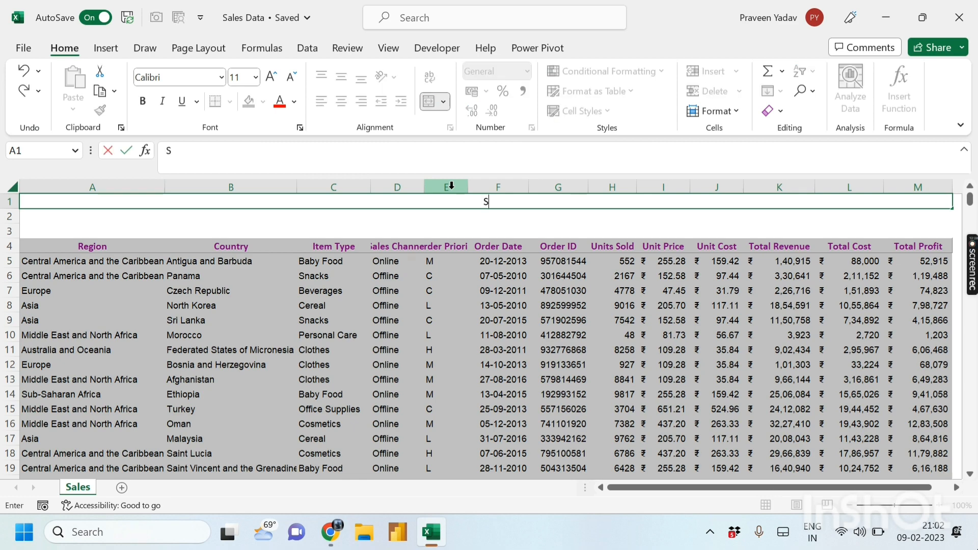
type("ales Dataset")
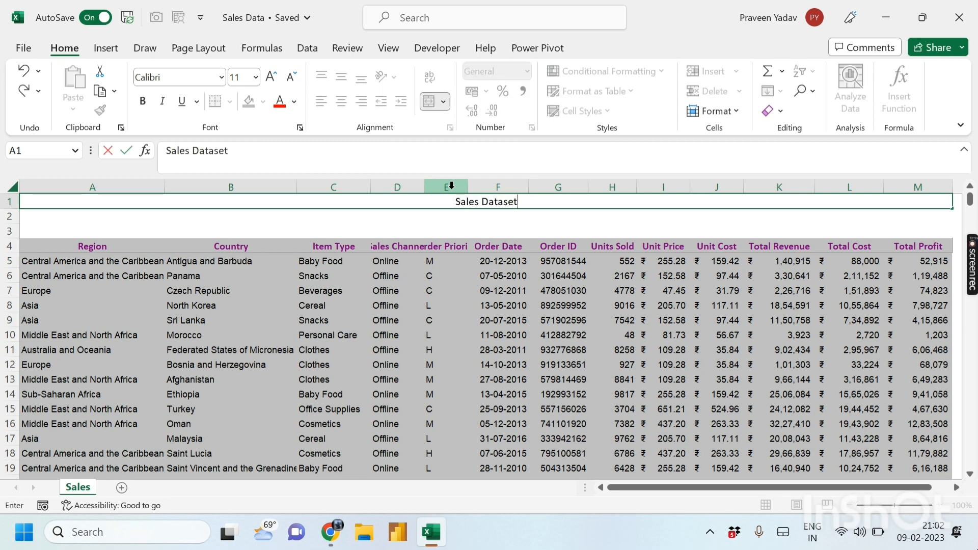
key("Return")
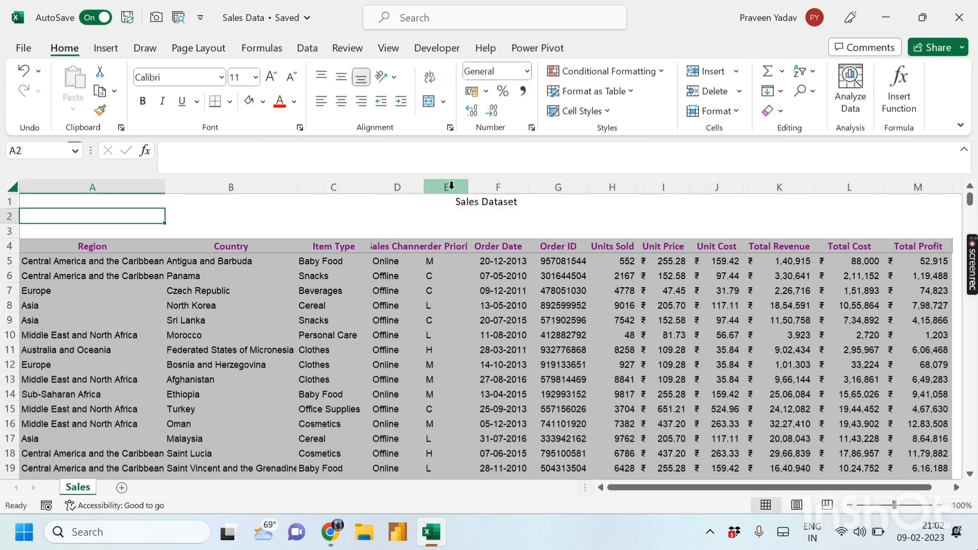
key("Up")
key("ctrl+c")
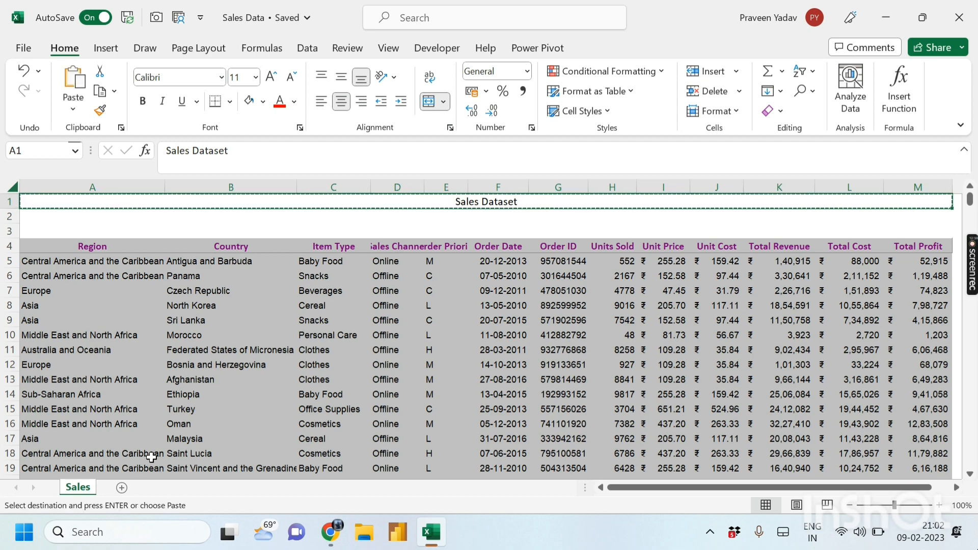
- Add Sheet2 and paste the Sales Dataset title into its cell A1
left_click(121, 487)
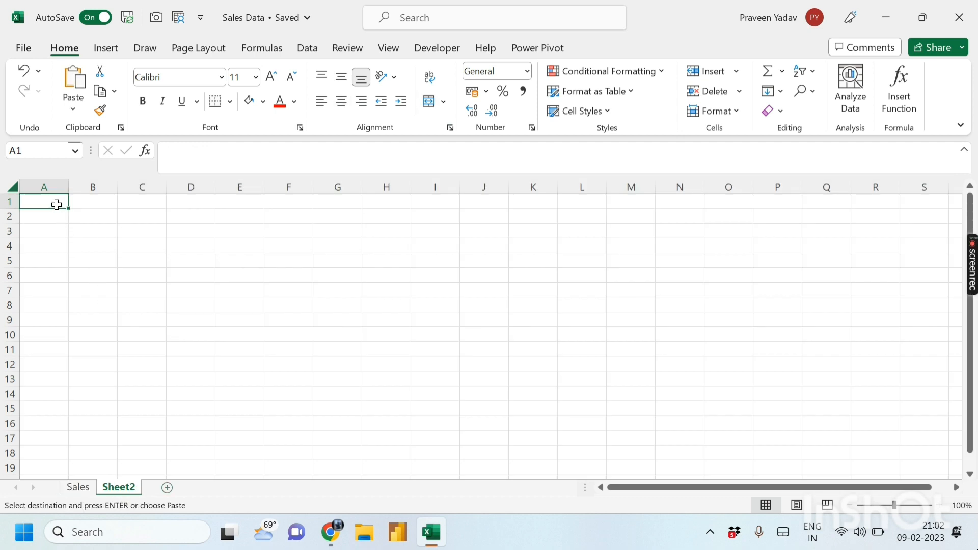
right_click(56, 204)
left_click(96, 159)
left_click(313, 273)
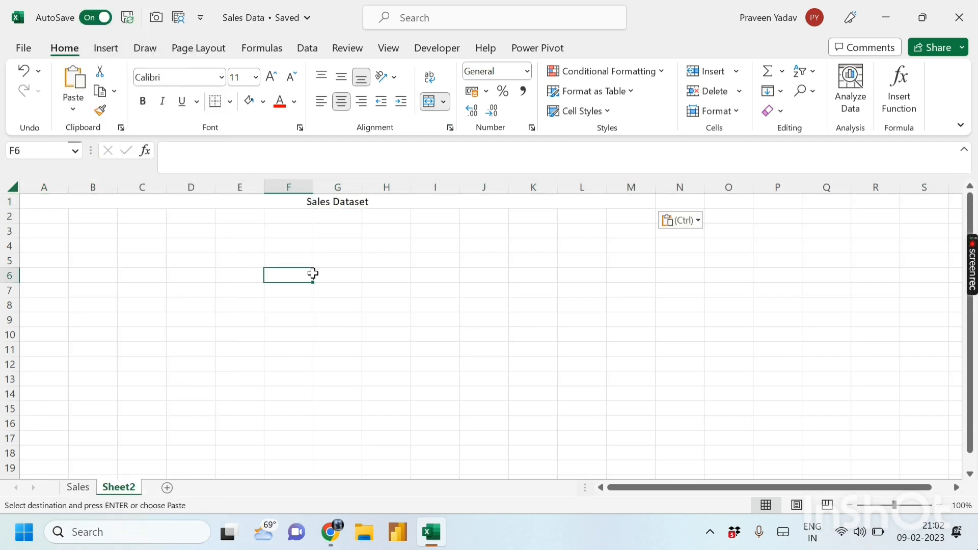
left_click(435, 188)
left_click(393, 199)
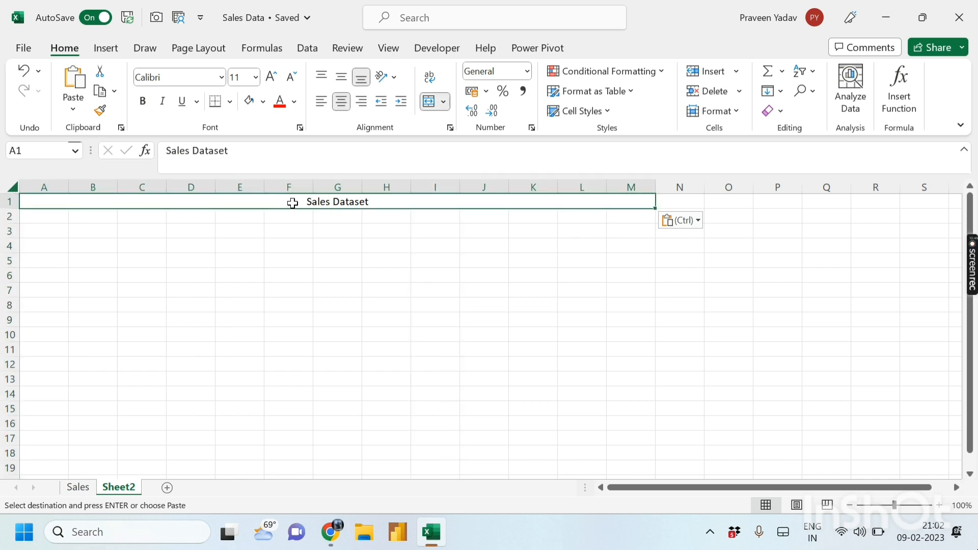
- On the Sales sheet, copy the title together with the entire data table
left_click(77, 488)
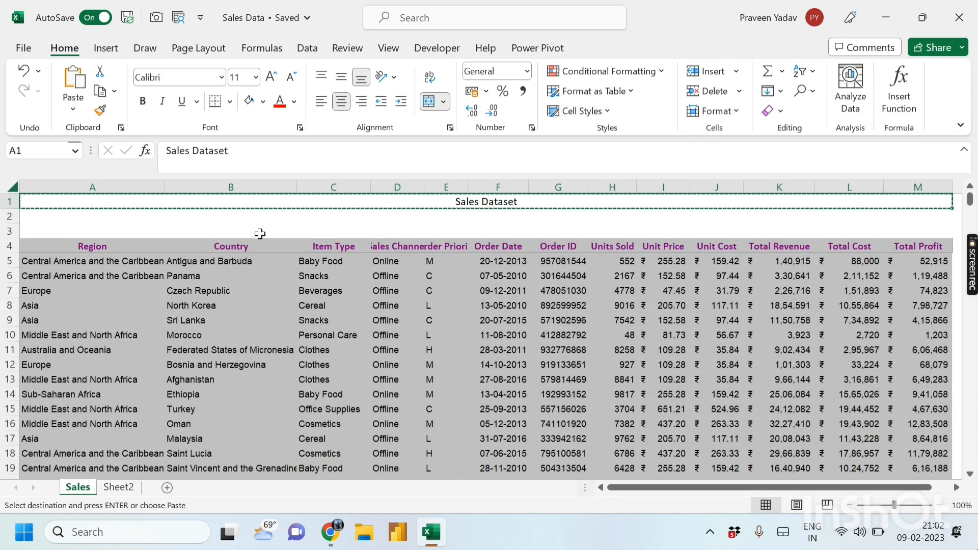
left_click(260, 232)
key("Escape")
left_click(410, 240)
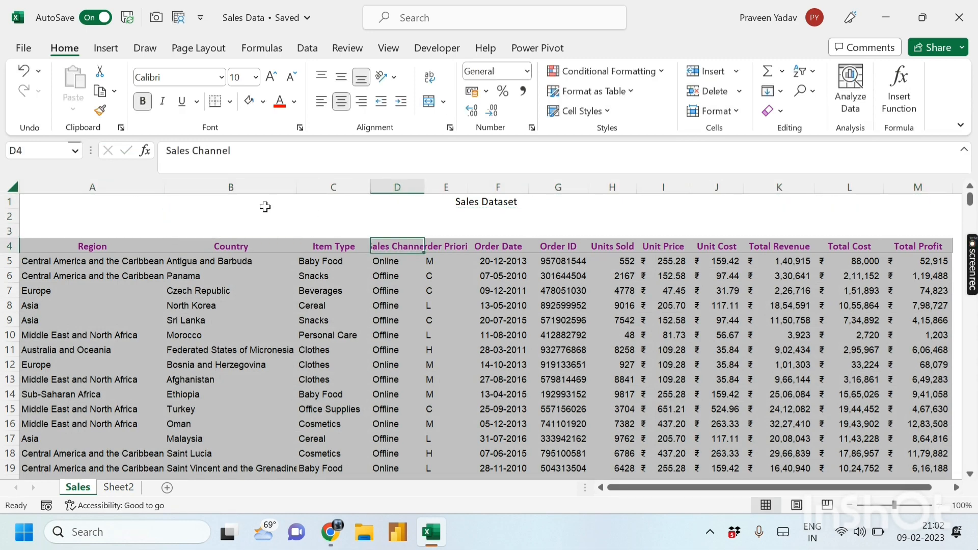
left_click(267, 204)
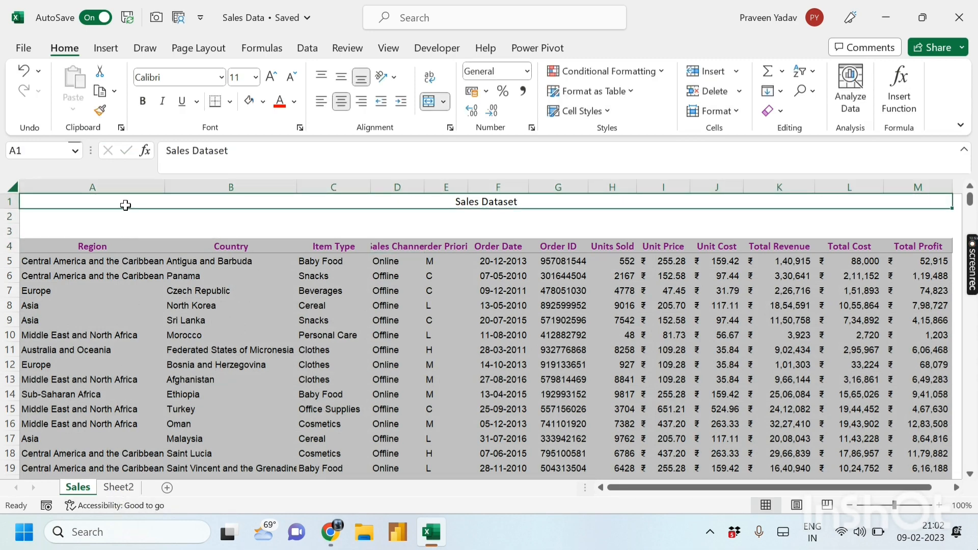
key("ctrl+shift+Down")
key("ctrl+shift+Down")
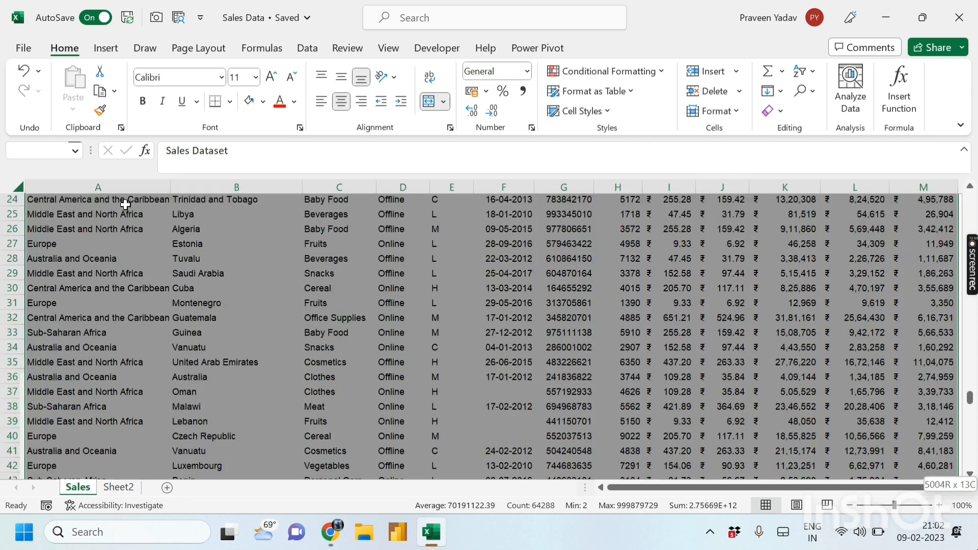
key("ctrl+c")
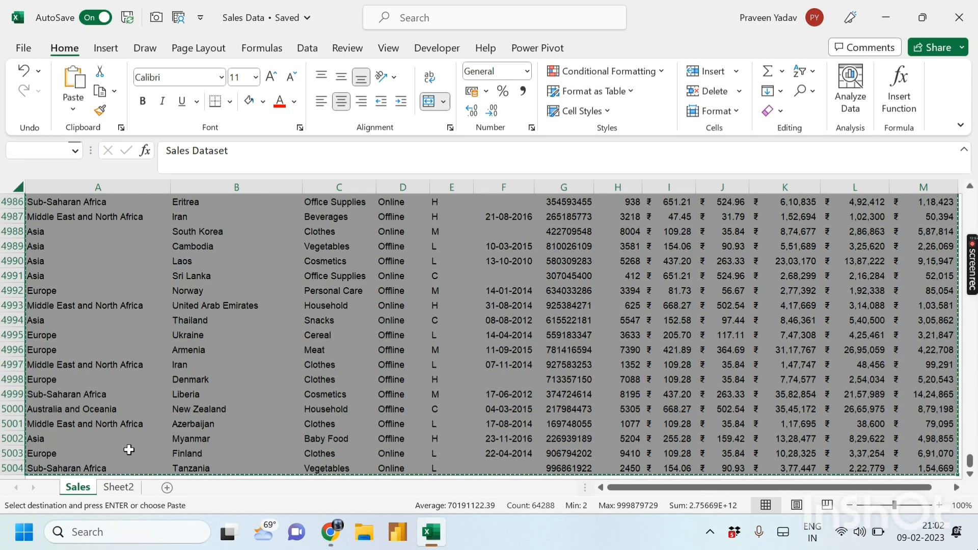
- Paste the copied title and table into Sheet2 starting at cell A3
left_click(119, 487)
left_click(49, 231)
right_click(50, 231)
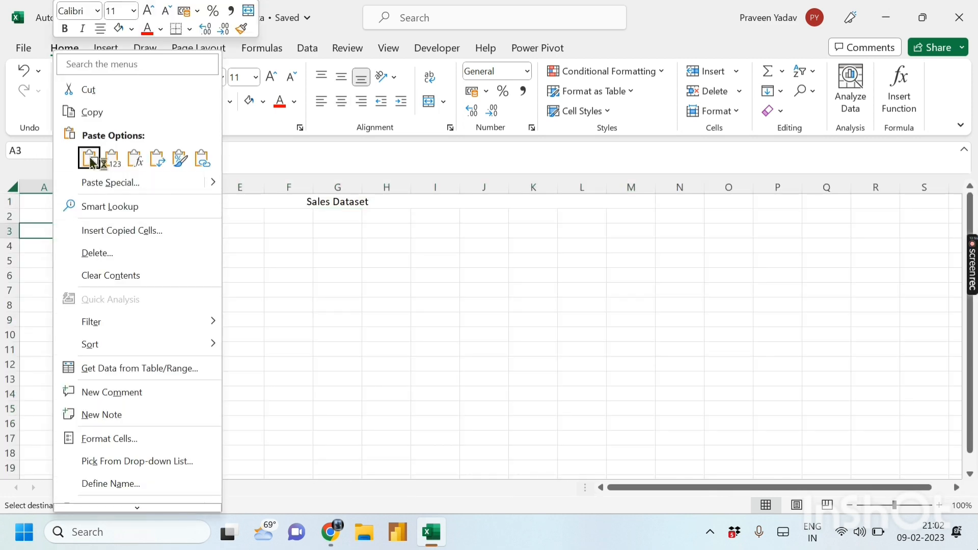
left_click(88, 156)
left_click(427, 308)
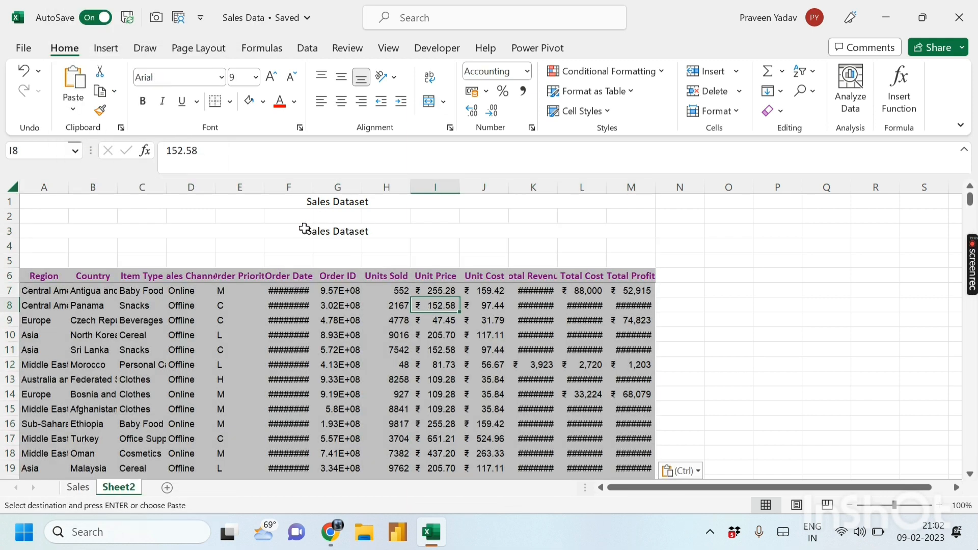
left_click_drag(284, 229, 494, 243)
- Remove Sheet2's rows from row 1 through the last pasted data row
left_click(611, 229)
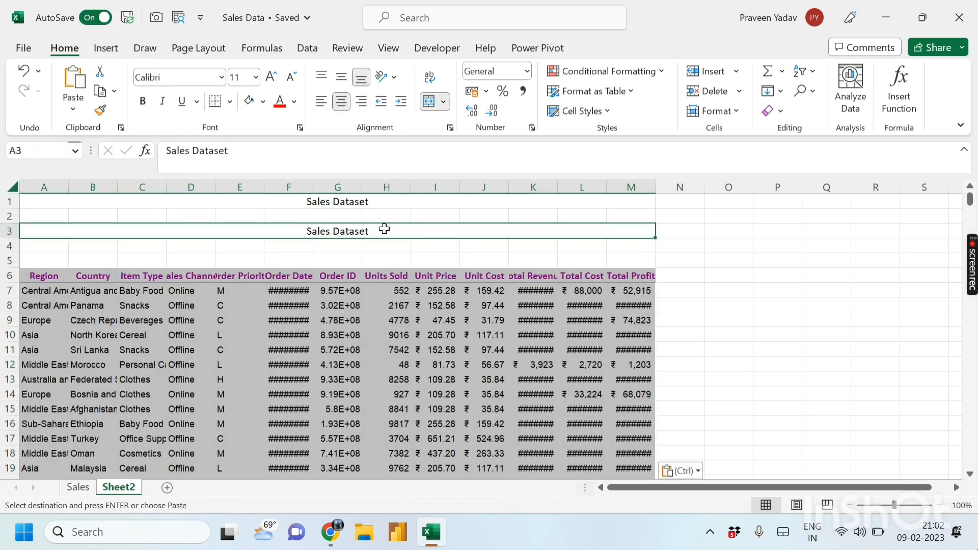
left_click(232, 273)
left_click(283, 247)
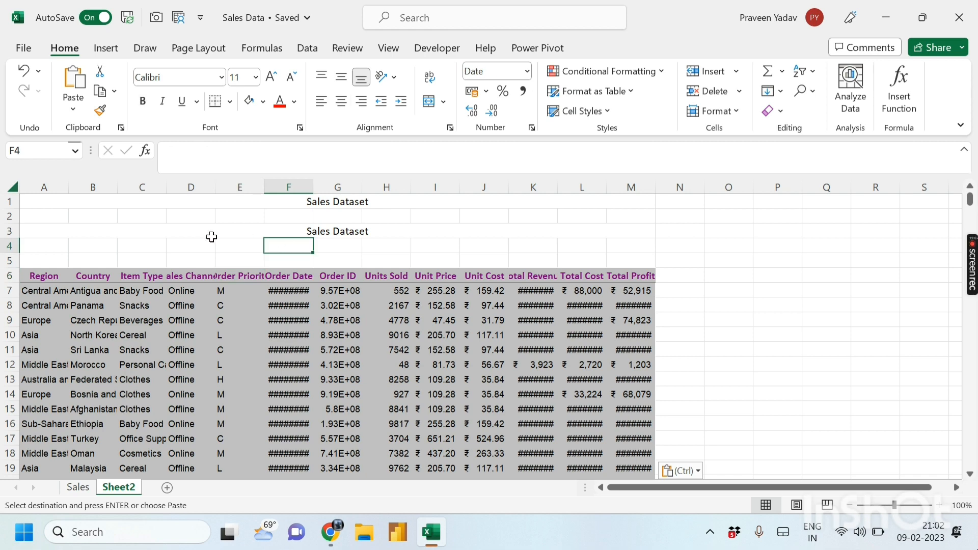
left_click(204, 236)
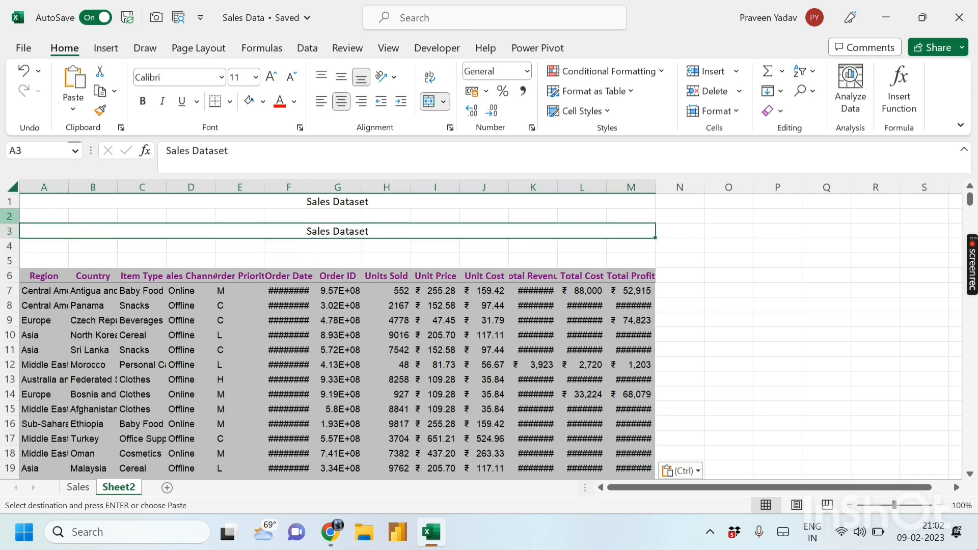
left_click_drag(9, 202, 9, 281)
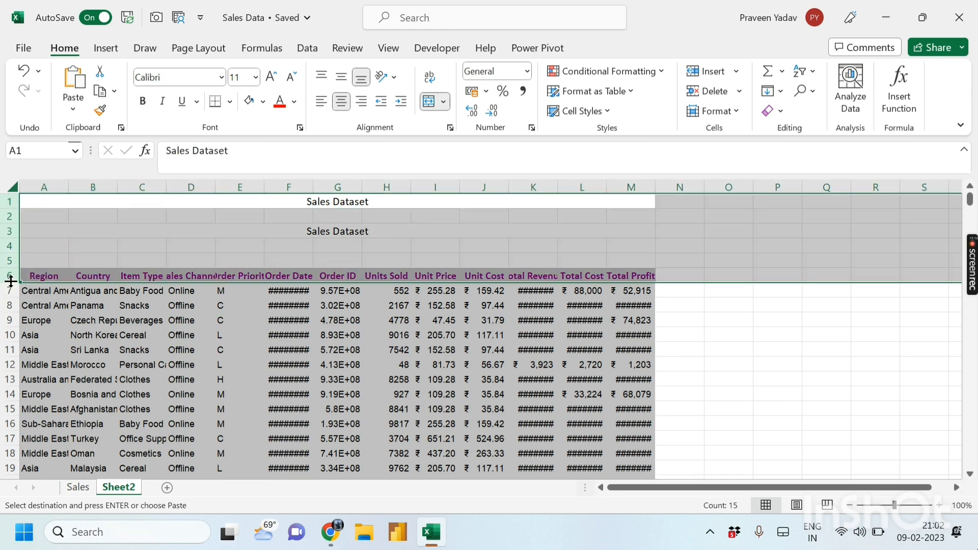
key("ctrl+shift+Down")
key("ctrl+z")
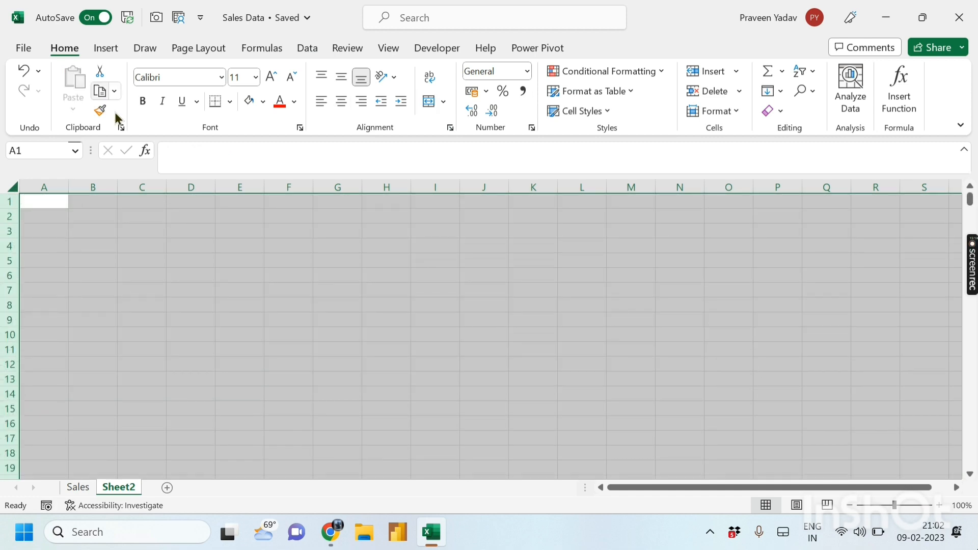
left_click(128, 270)
scroll(166, 374, "down", 1)
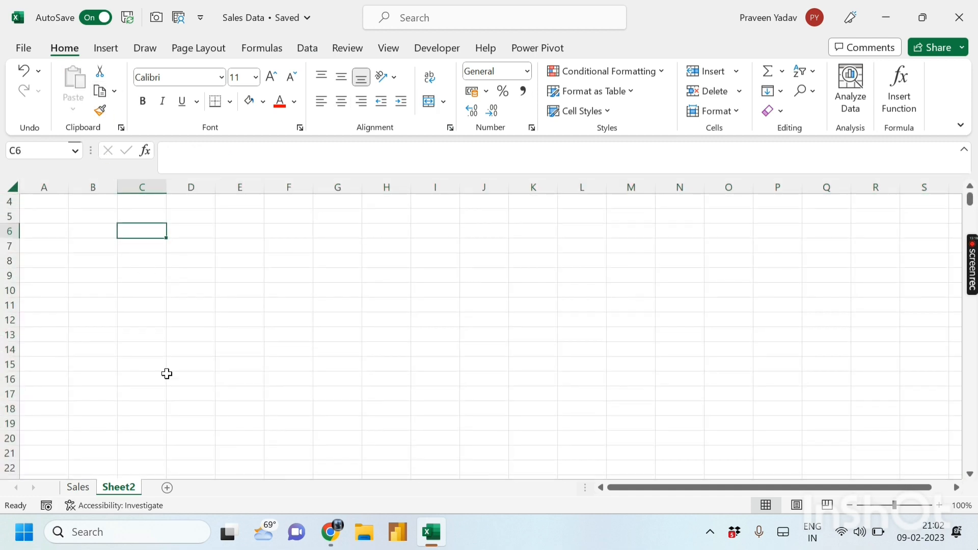
left_click(78, 487)
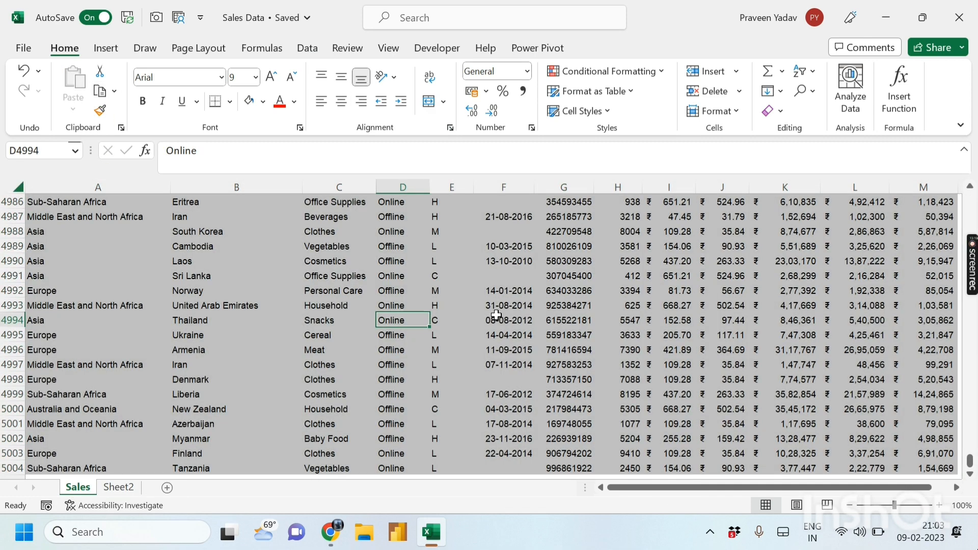
- Unmerge the Sales Dataset title cell in A1
key("ctrl+Up")
key("ctrl+Home")
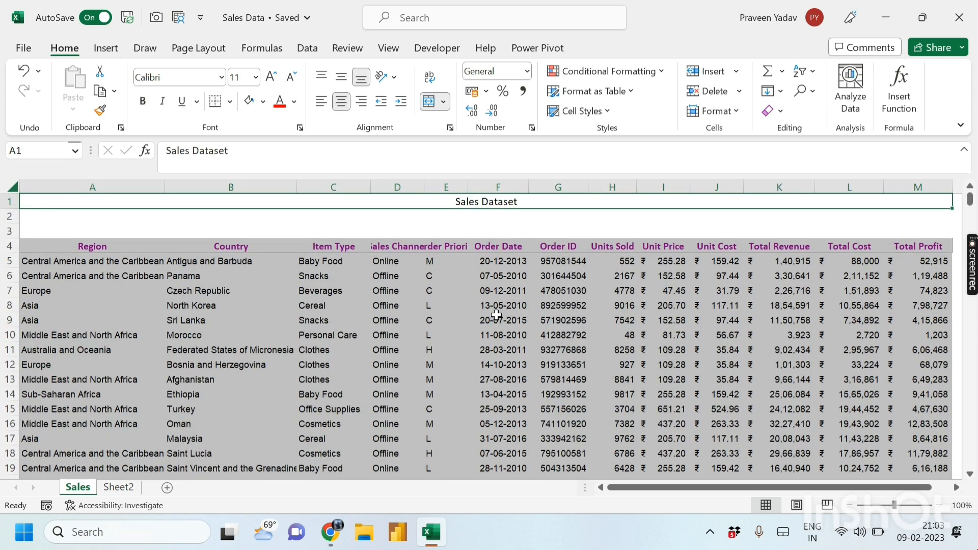
left_click(518, 217)
left_click(453, 202)
left_click(429, 101)
- Centre the title across A1:M1 using Center Across Selection alignment
left_click(457, 204)
left_click_drag(93, 201, 845, 202)
left_click_drag(744, 487, 549, 484)
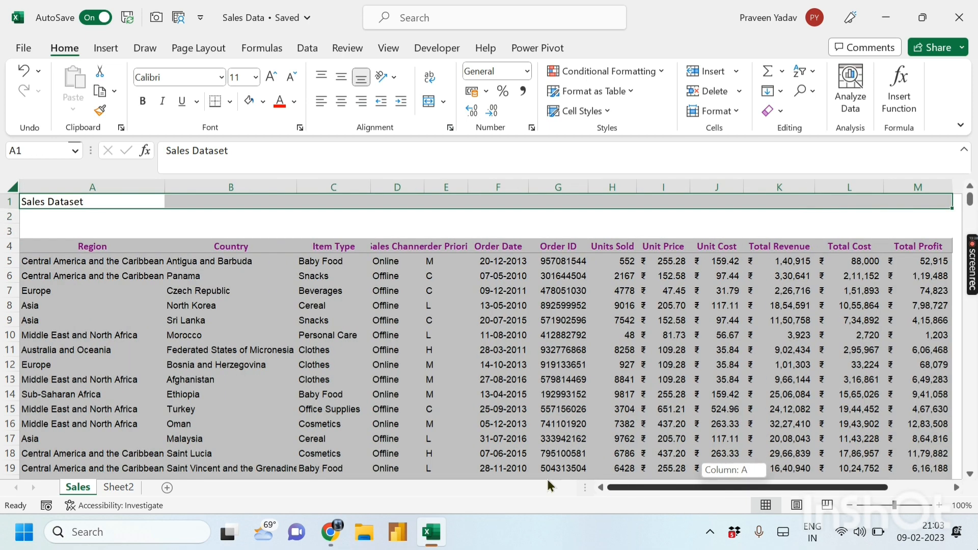
left_click(450, 129)
left_click(506, 207)
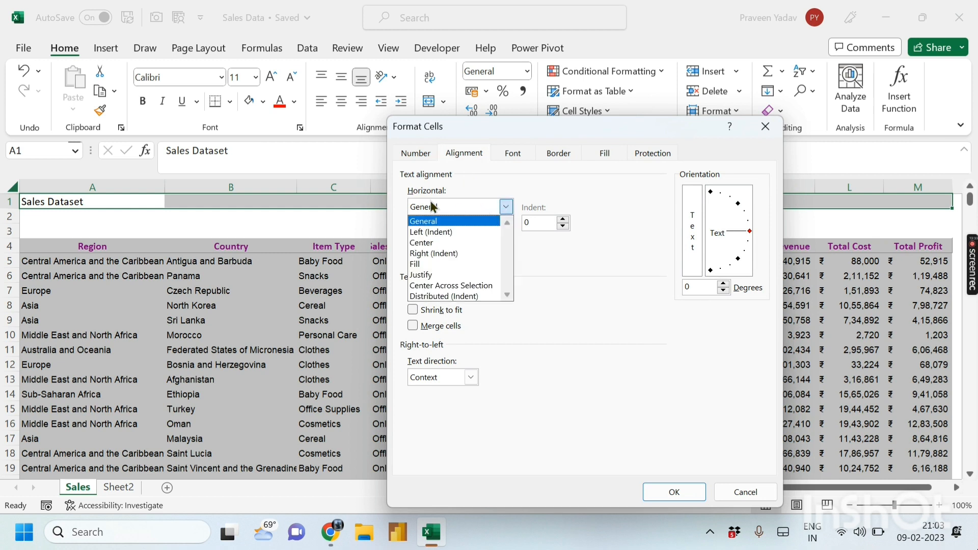
left_click(444, 290)
left_click(674, 491)
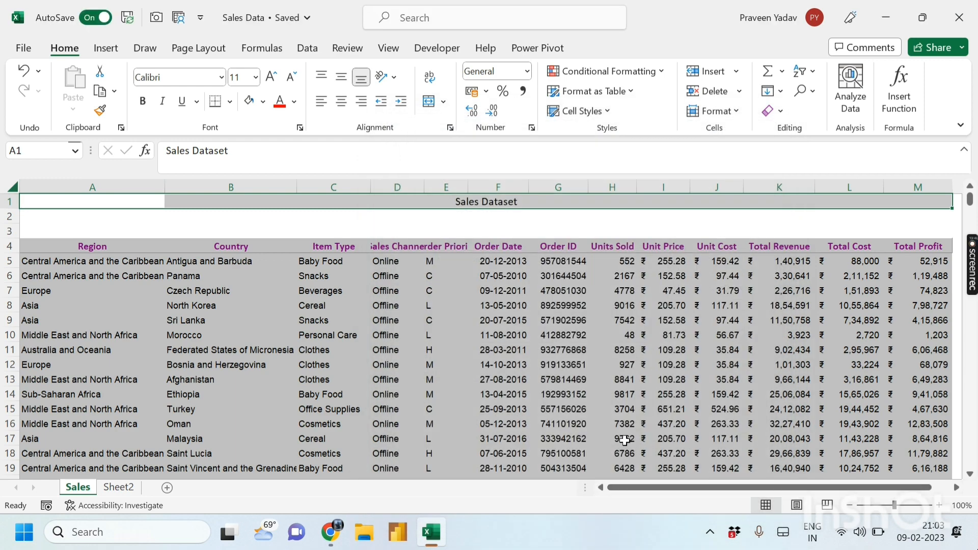
- Set the title in cell A1 to the Algerian font
left_click(305, 223)
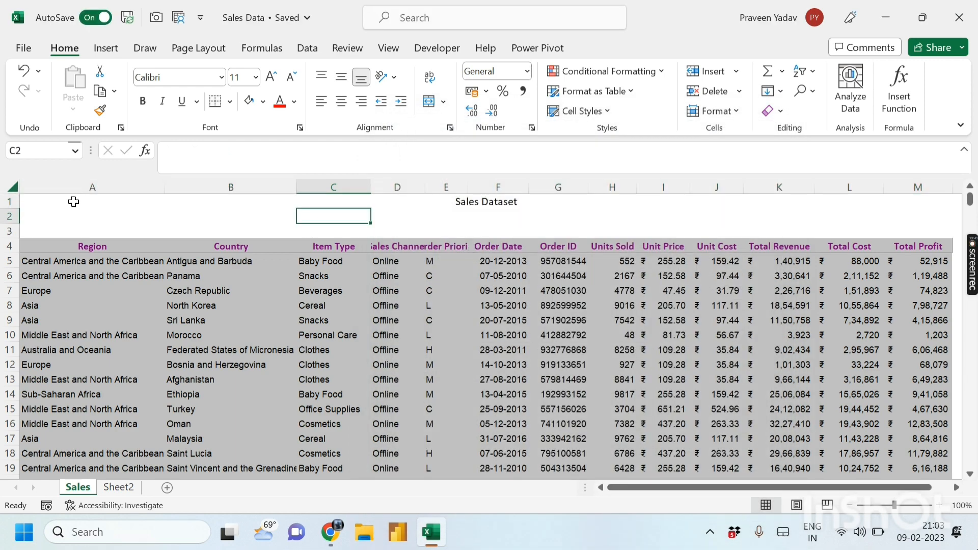
left_click(74, 202)
left_click(194, 204)
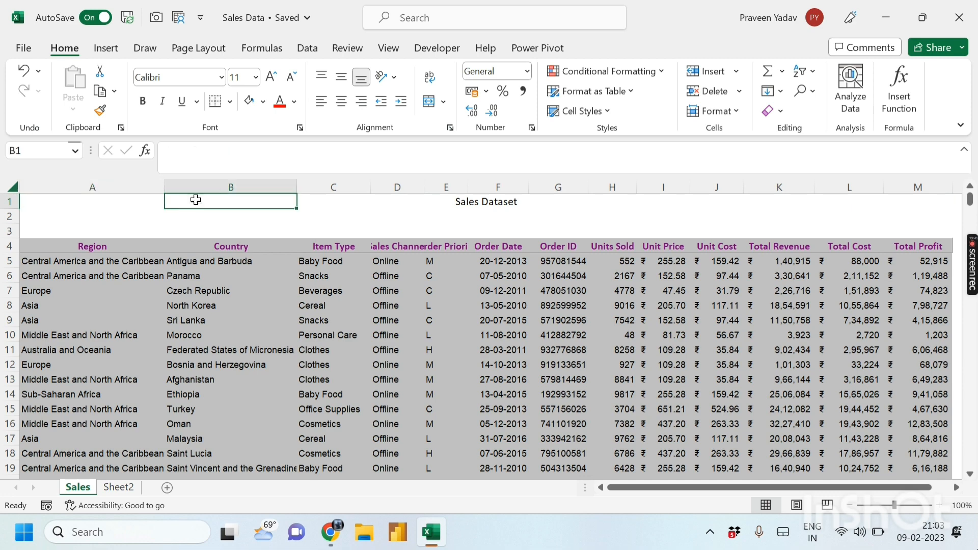
left_click(357, 206)
left_click(507, 196)
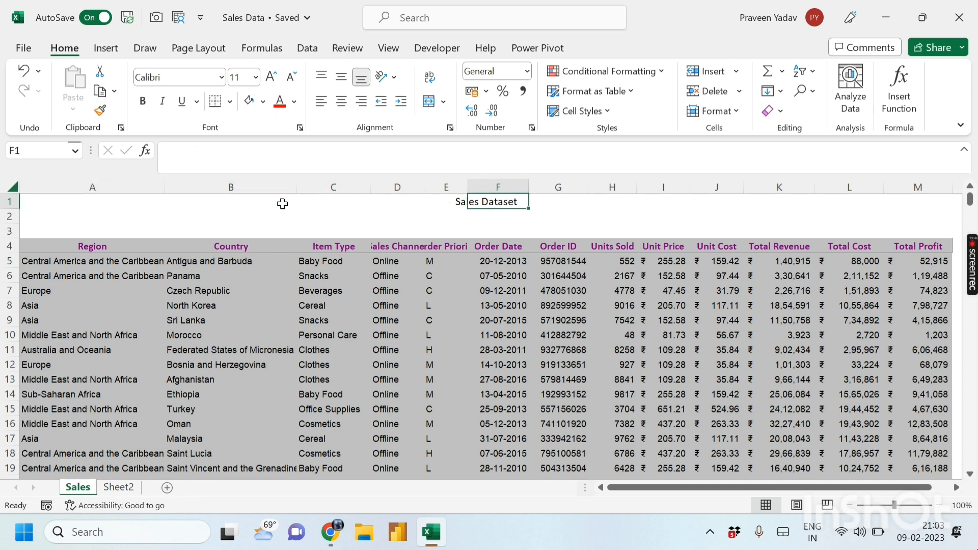
left_click(76, 198)
left_click(221, 78)
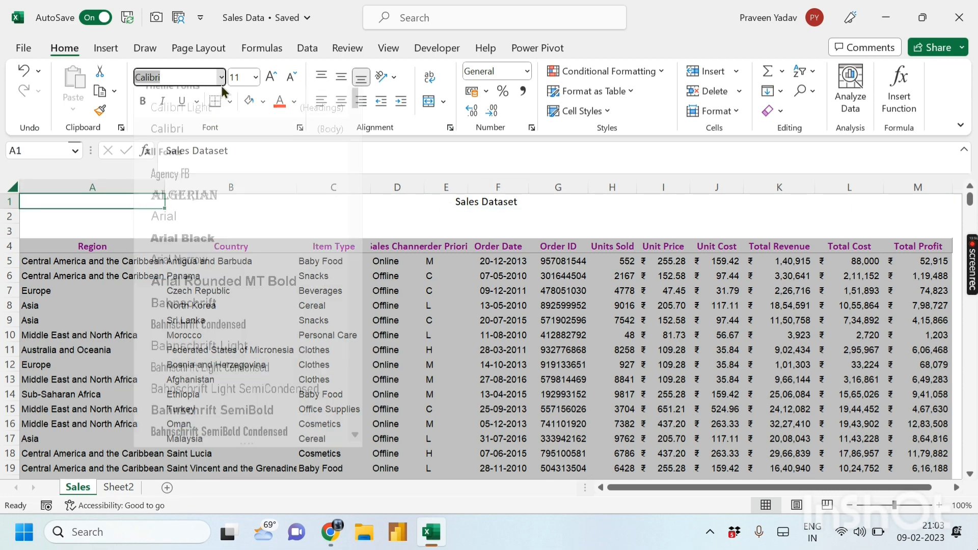
left_click(198, 203)
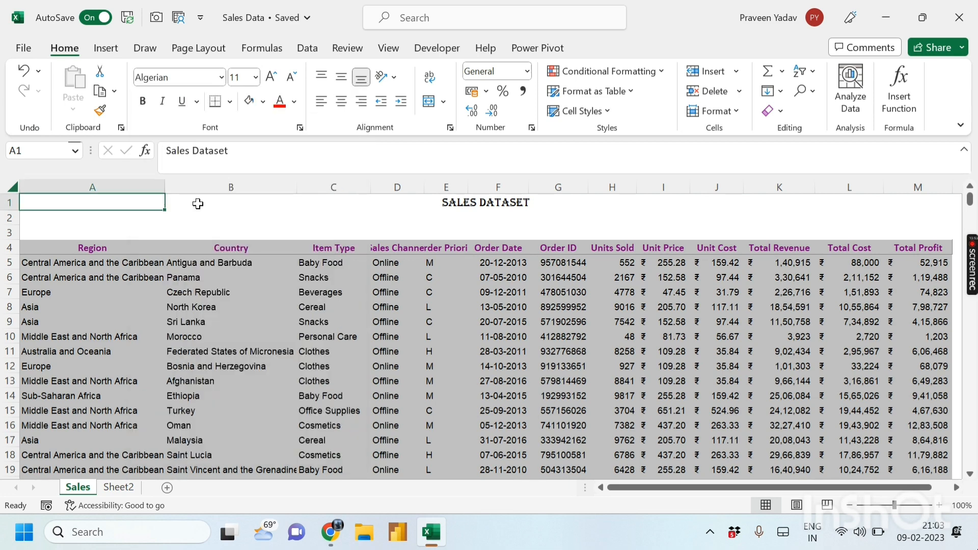
- Fill title row A1:M1 orange and set the title size to 14
left_click(262, 101)
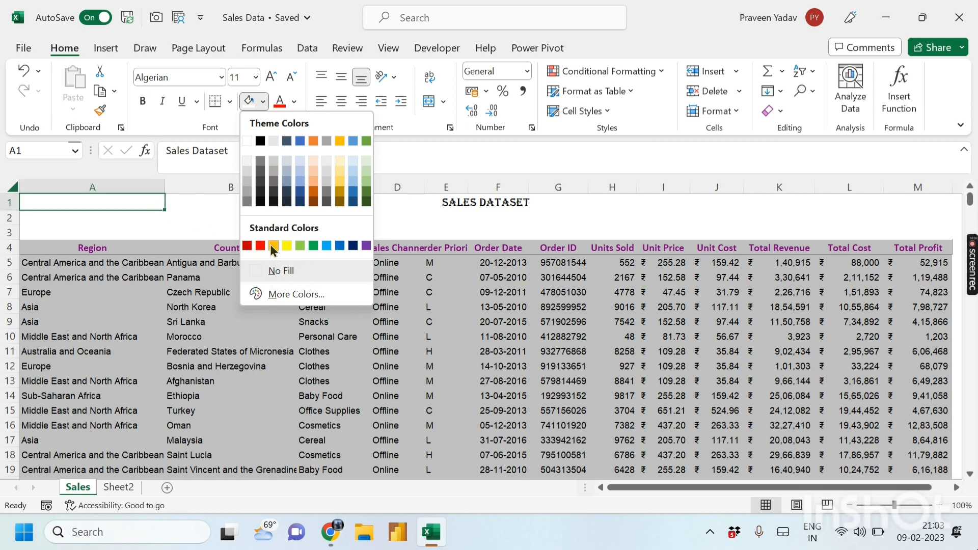
left_click(425, 226)
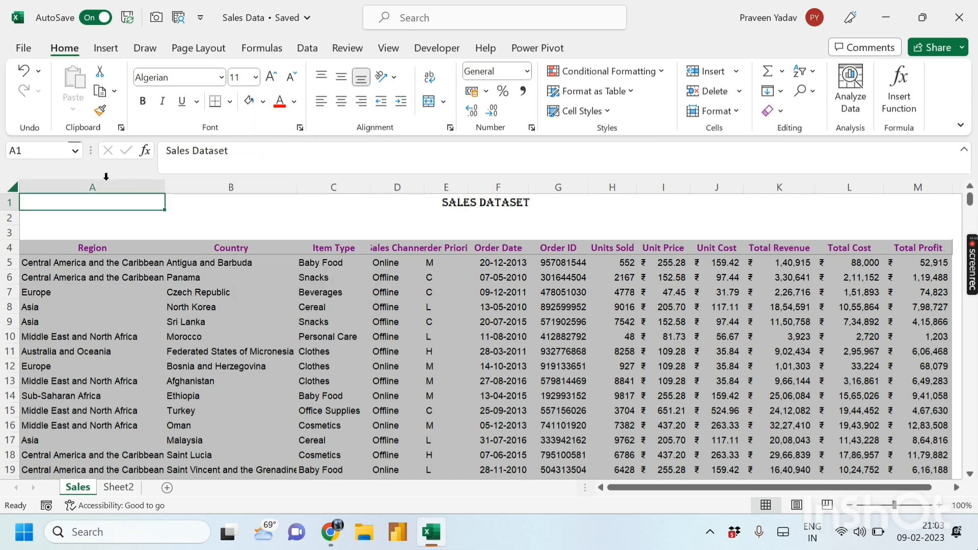
left_click_drag(102, 204, 908, 203)
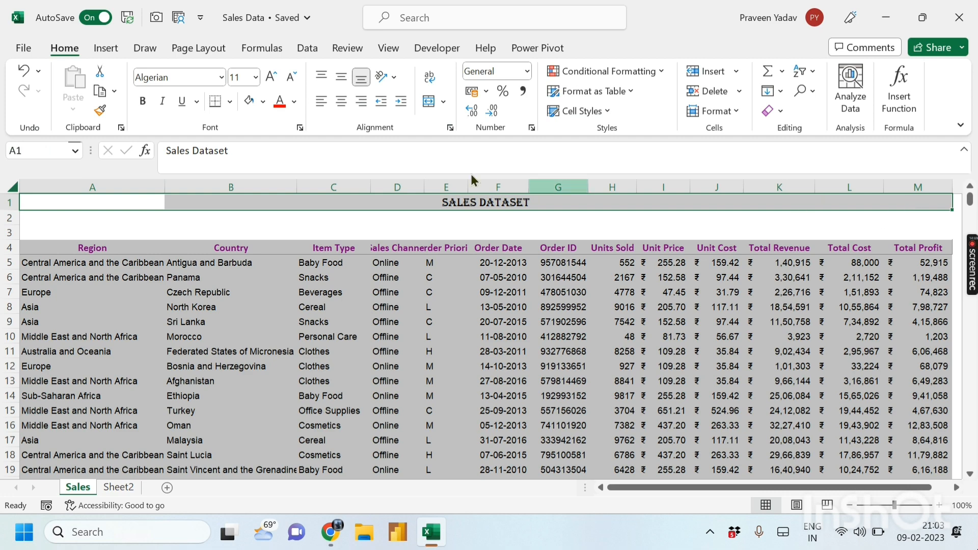
left_click(263, 102)
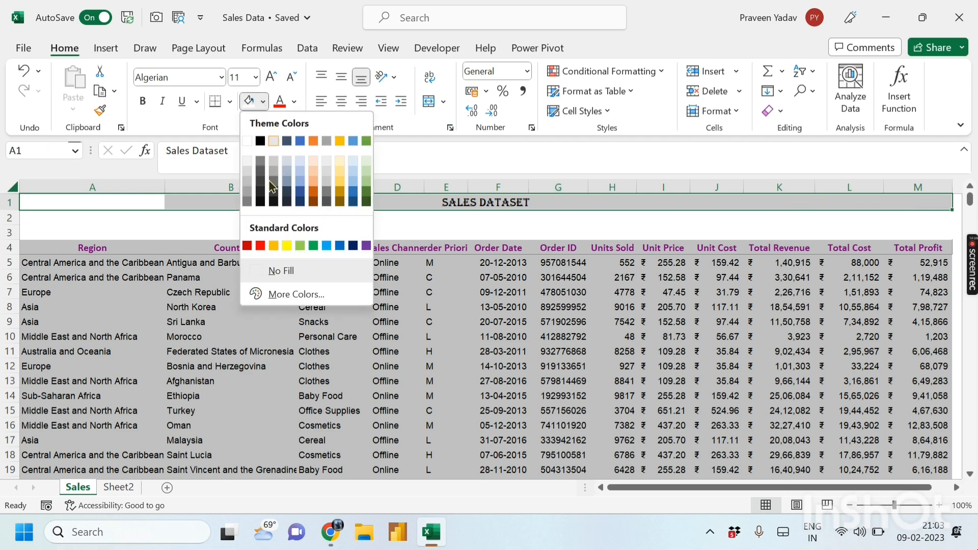
left_click(273, 245)
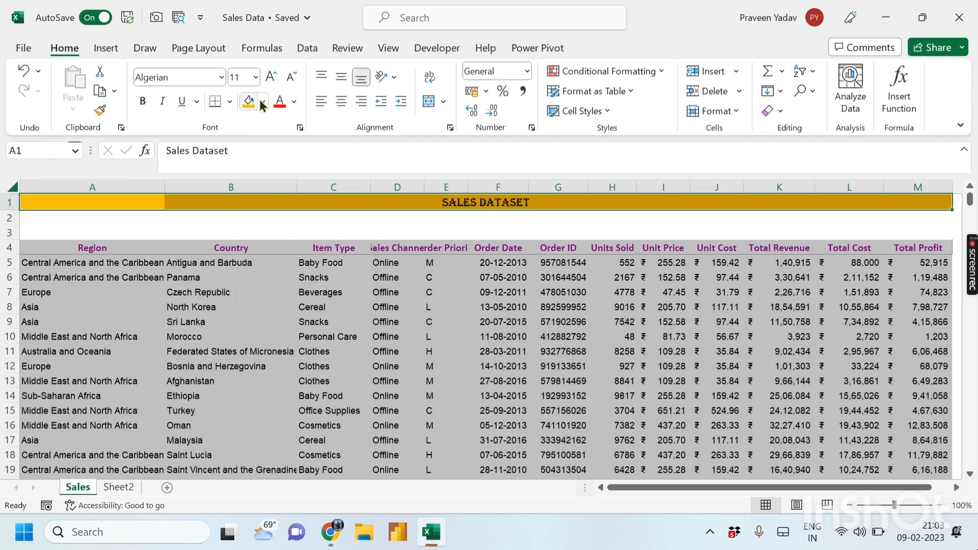
left_click(270, 80)
left_click(269, 80)
left_click(270, 80)
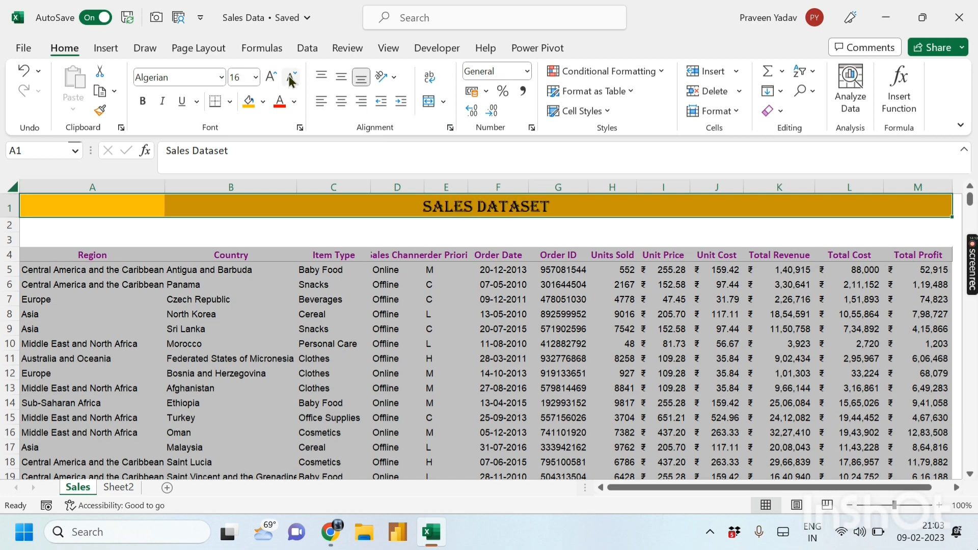
left_click(290, 76)
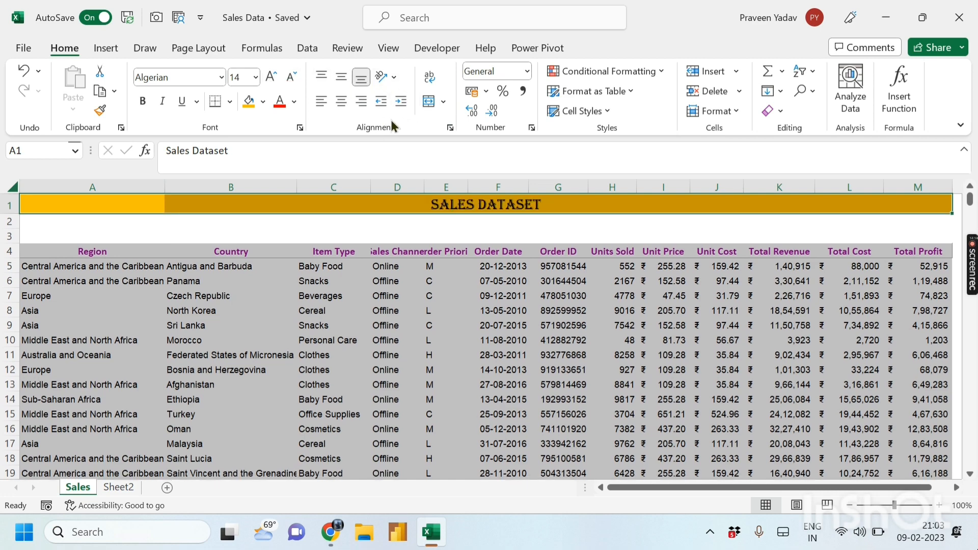
left_click(447, 128)
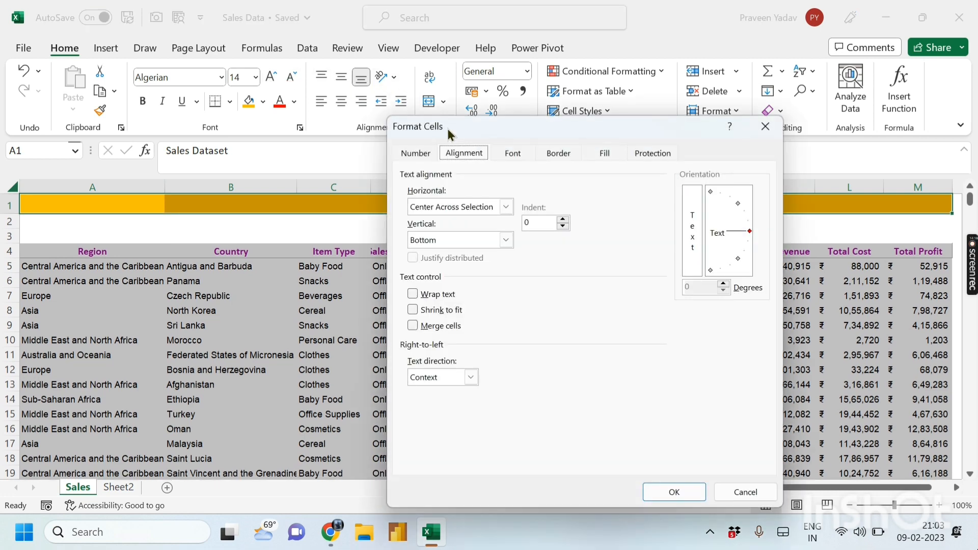
- Add a thick solid bottom border under the SALES DATASET title row
left_click(547, 151)
left_click_drag(508, 127, 116, 85)
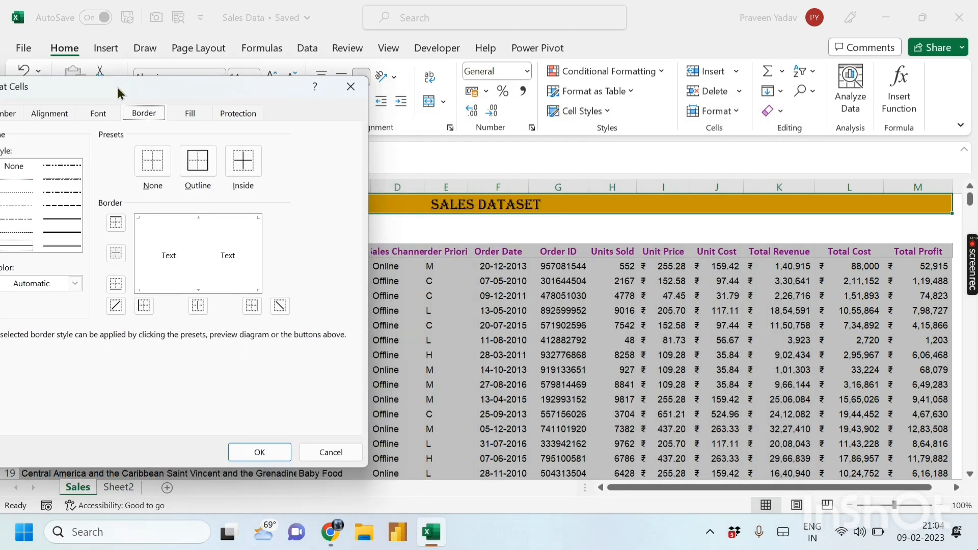
left_click(79, 227)
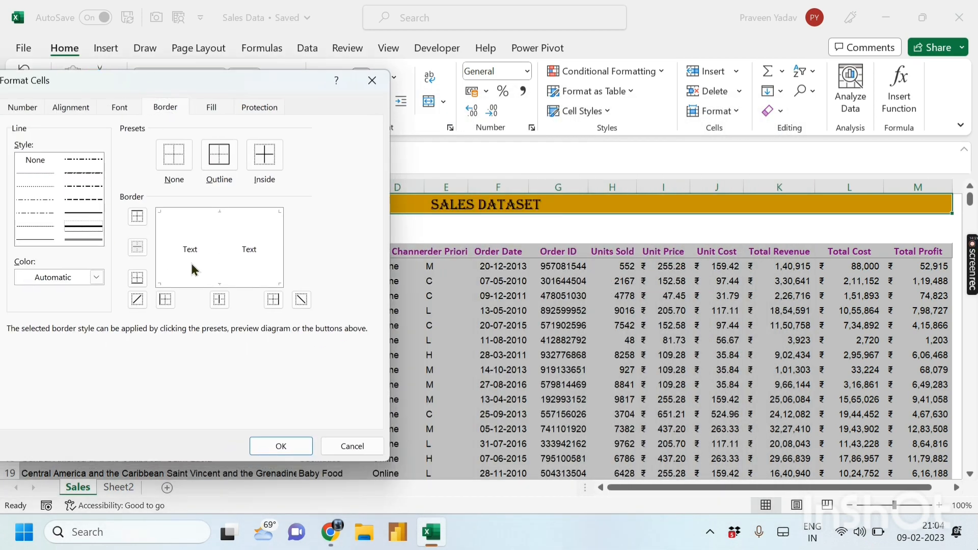
left_click(213, 280)
left_click(218, 281)
left_click(240, 281)
left_click(279, 445)
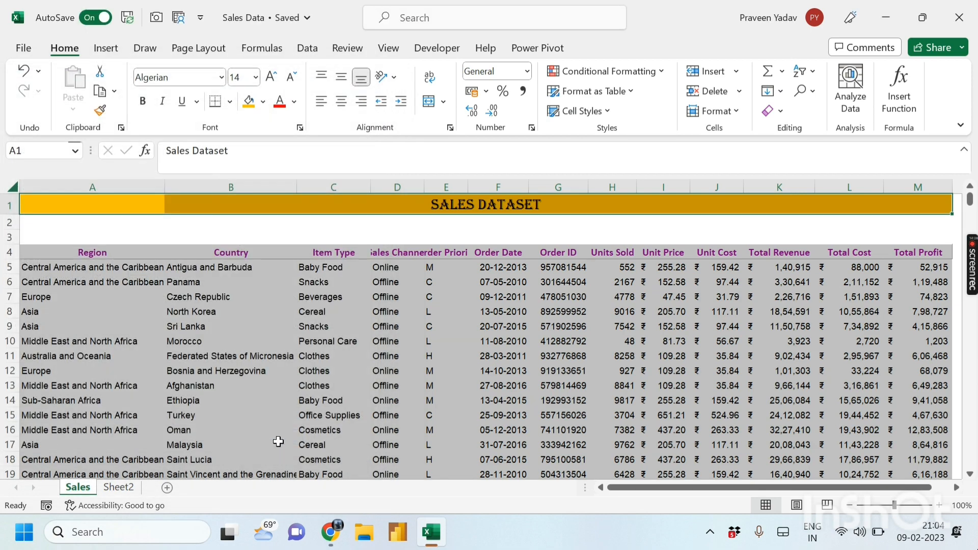
left_click(388, 234)
left_click(655, 236)
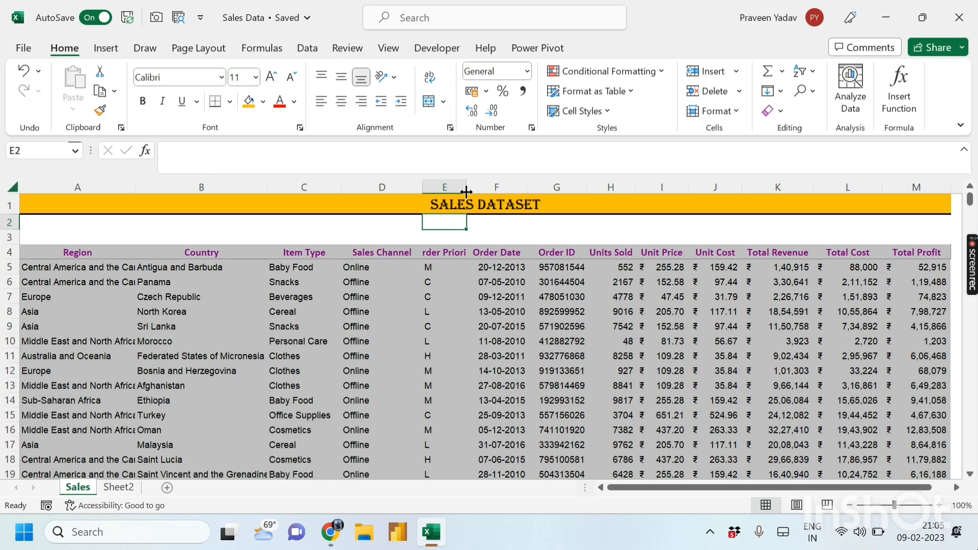
- Widen column E so the Order Priority header fits fully
left_click_drag(466, 192, 494, 183)
left_click(564, 358)
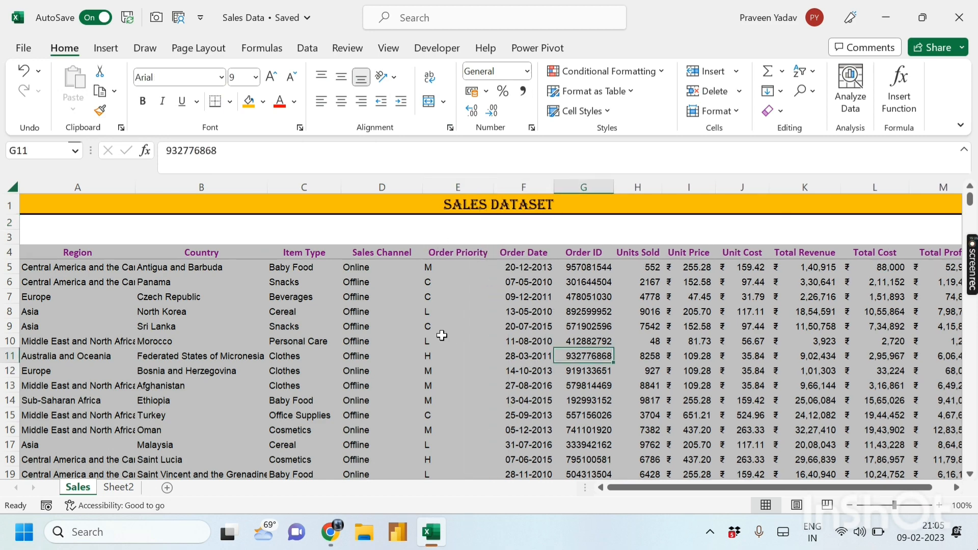
left_click(147, 354)
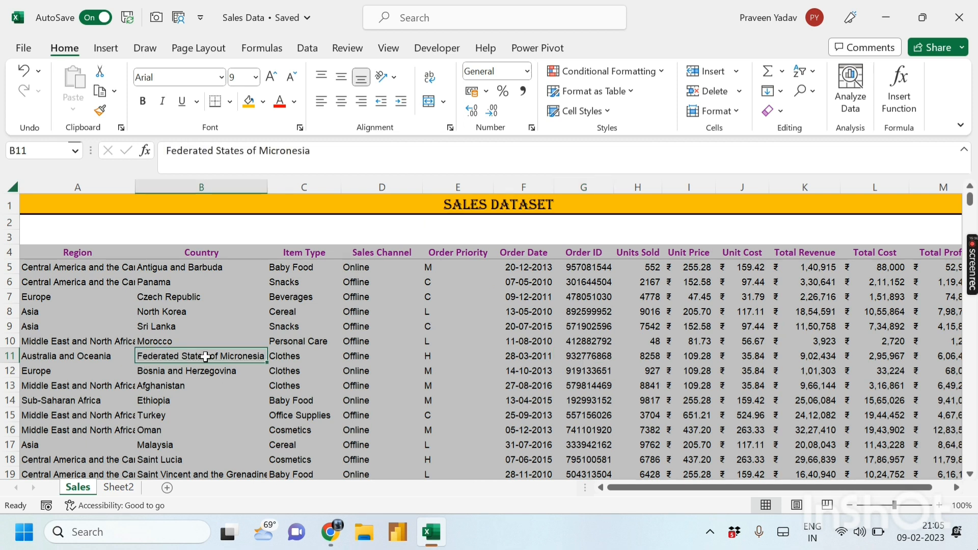
left_click(205, 410)
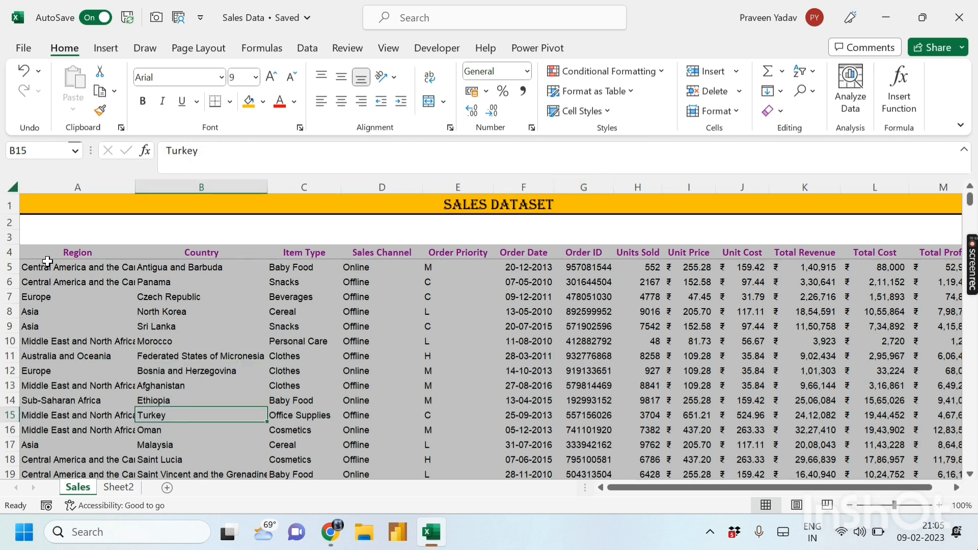
- Review the Region, Country and Item Type cells by selecting them
left_click_drag(40, 268, 46, 388)
left_click(73, 338)
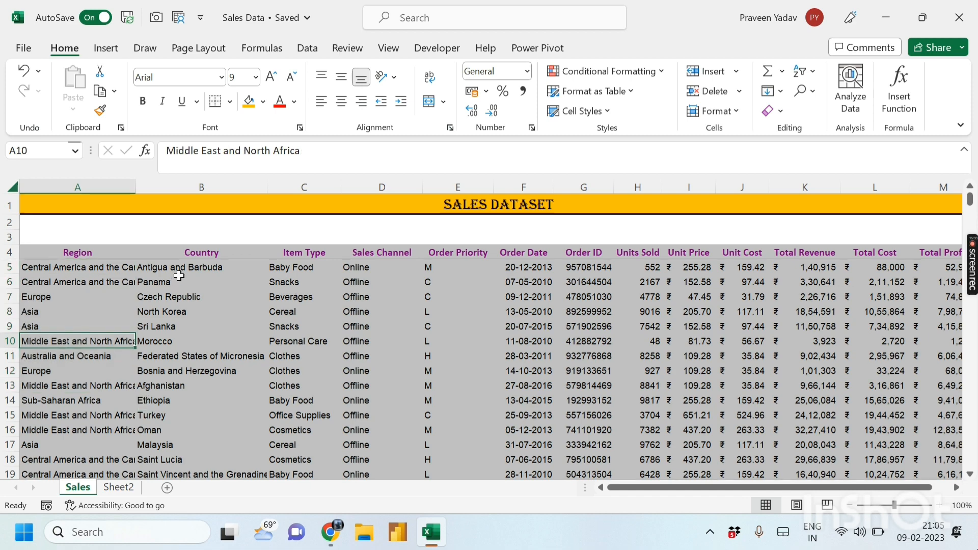
left_click_drag(184, 268, 182, 391)
left_click(200, 371)
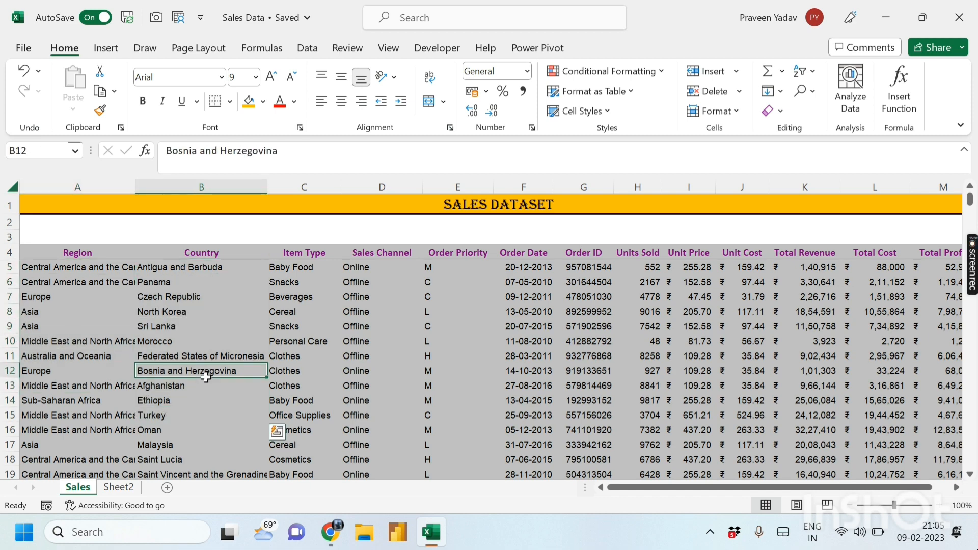
left_click(200, 270)
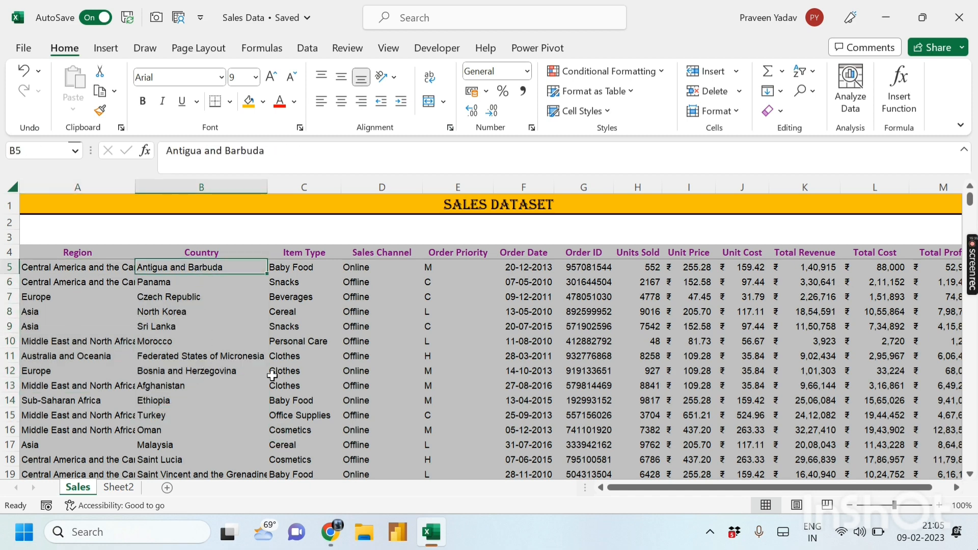
left_click_drag(298, 268, 301, 439)
left_click(321, 341)
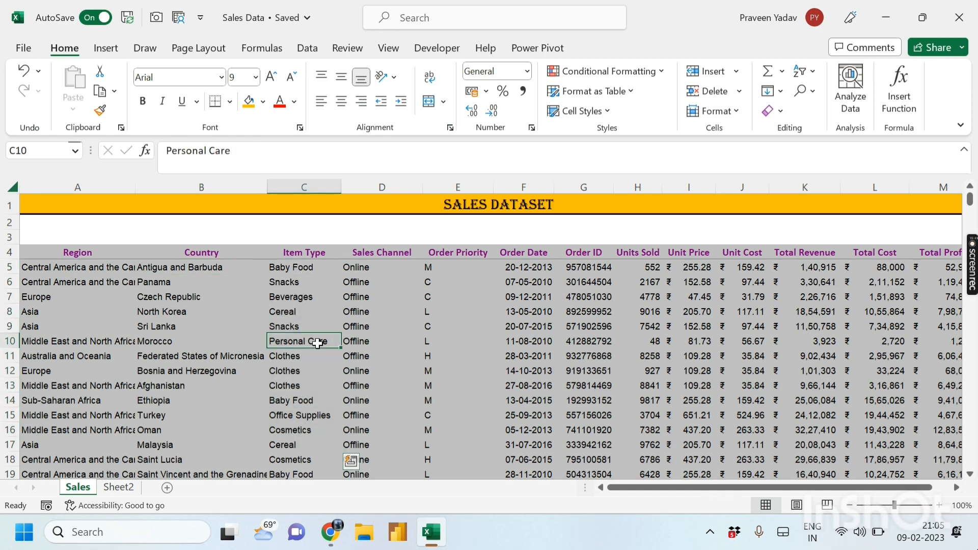
left_click_drag(293, 265, 331, 377)
- Review the Sales Channel and Order Priority cells by selecting them
left_click(359, 374)
left_click_drag(375, 273, 362, 405)
left_click(362, 353)
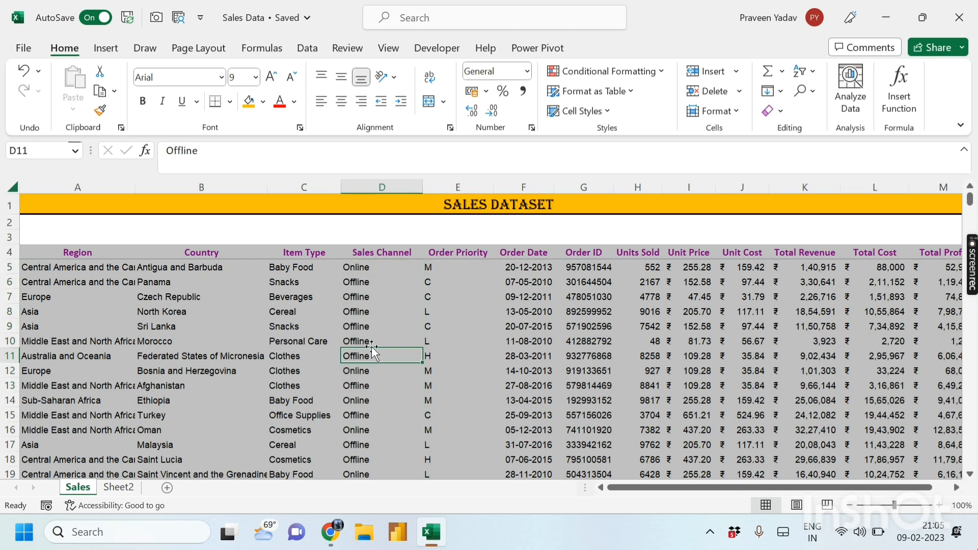
scroll(372, 349, "down", 1)
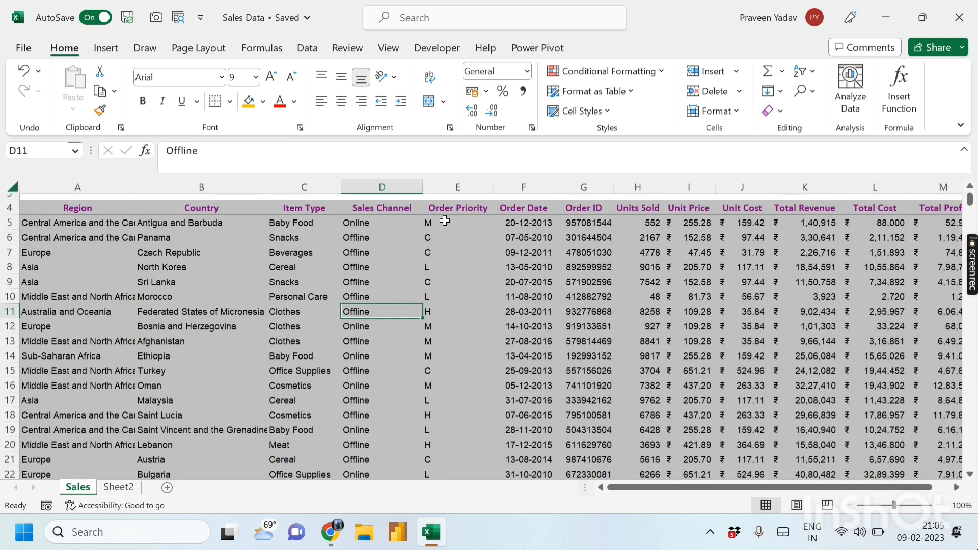
left_click(360, 336)
left_click(375, 428)
left_click_drag(427, 220, 437, 413)
left_click(448, 356)
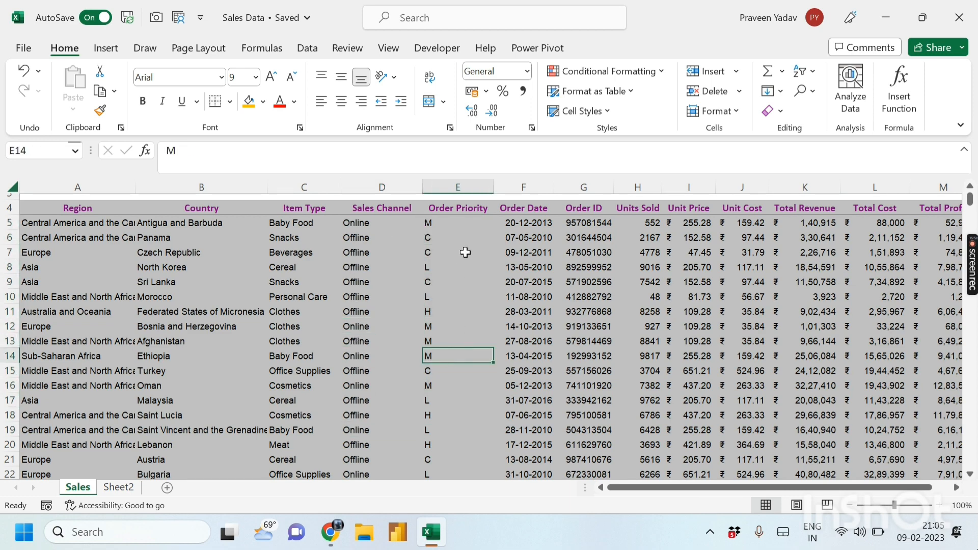